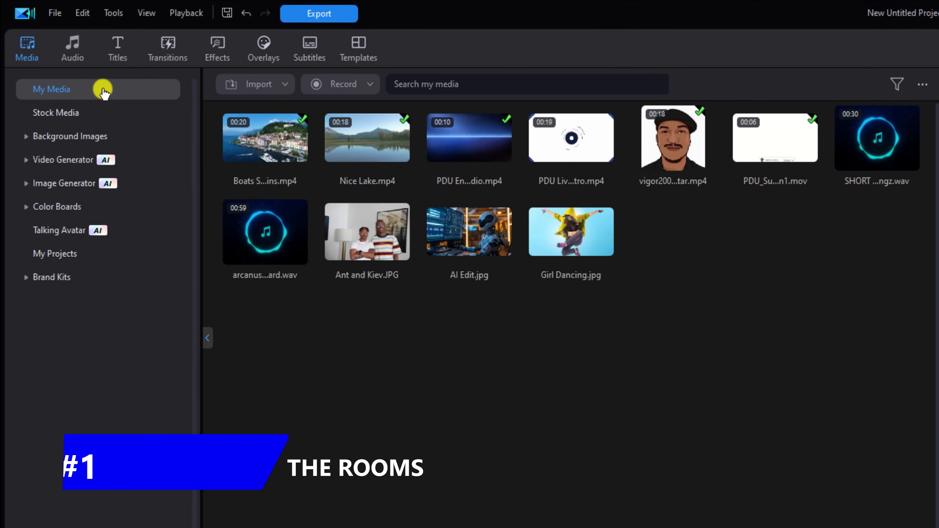
# Browse the titles, transitions and video effects libraries, then return to the imported media
pyautogui.click(117, 49)
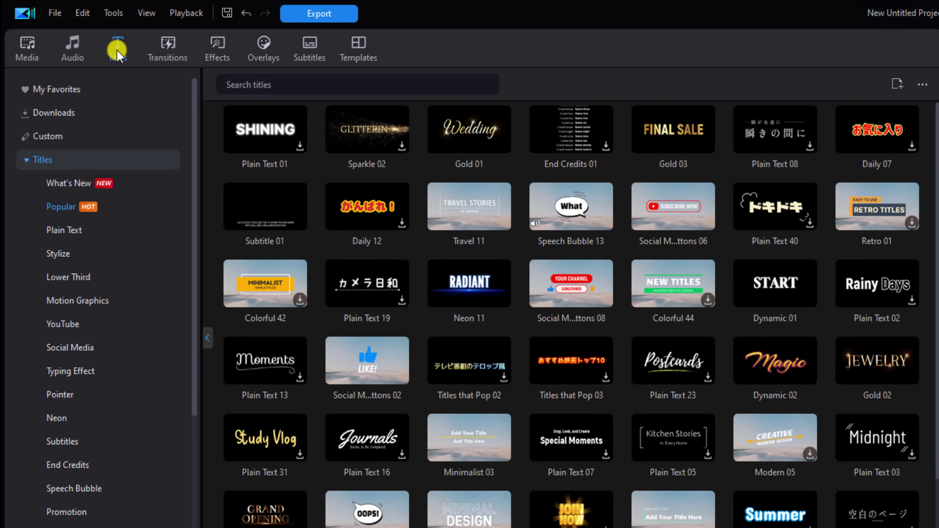
pyautogui.click(172, 57)
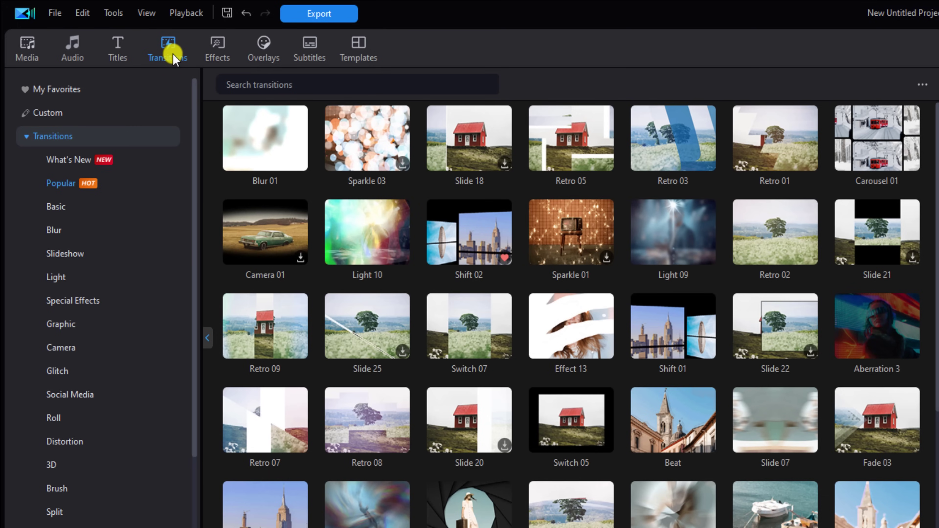
pyautogui.click(216, 49)
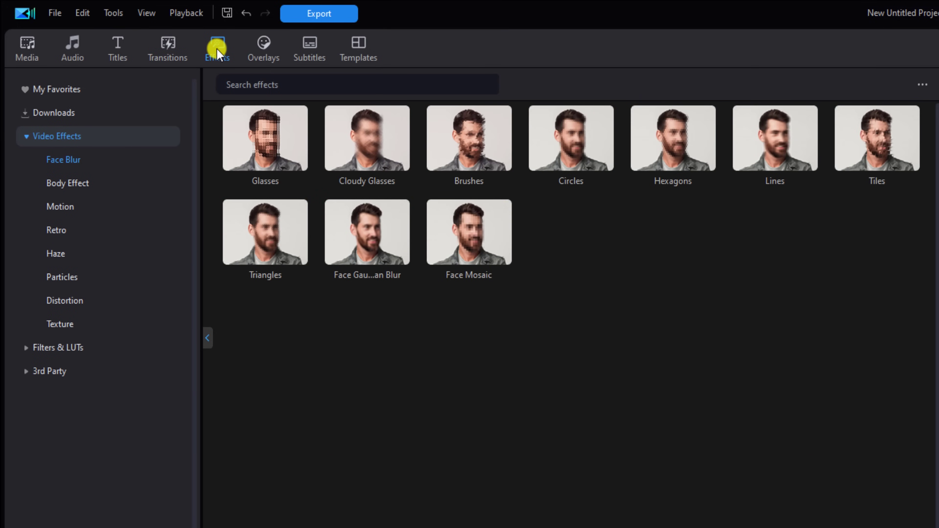
pyautogui.click(28, 45)
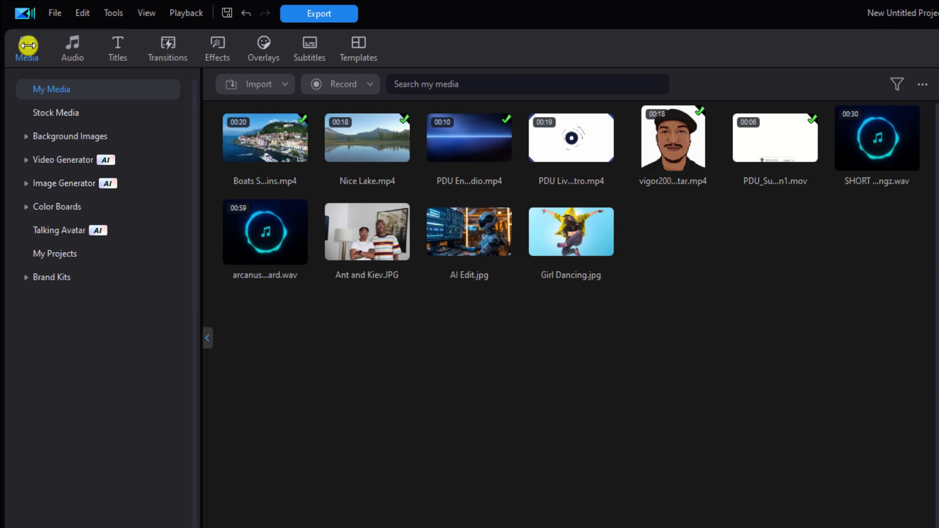
# Browse the downloaded stock media, background image categories and colour boards, then return to imported media
pyautogui.click(88, 118)
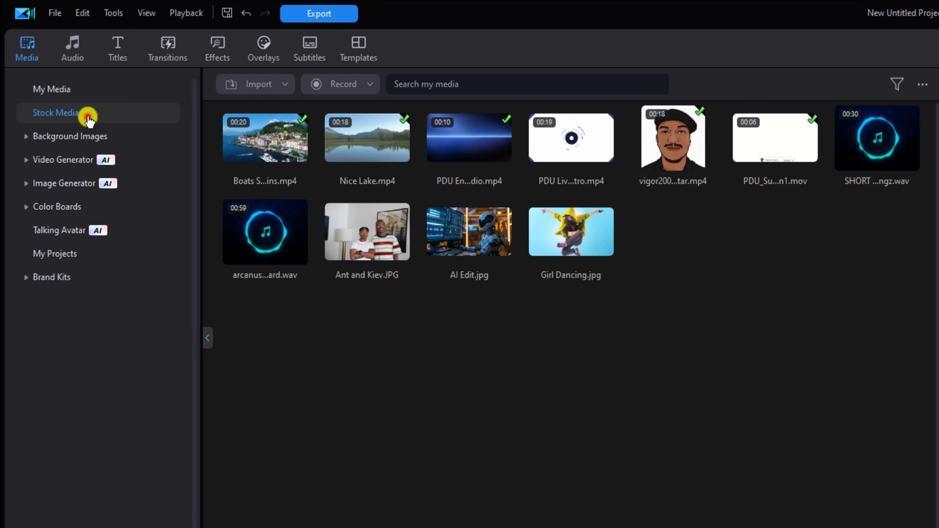
pyautogui.click(125, 145)
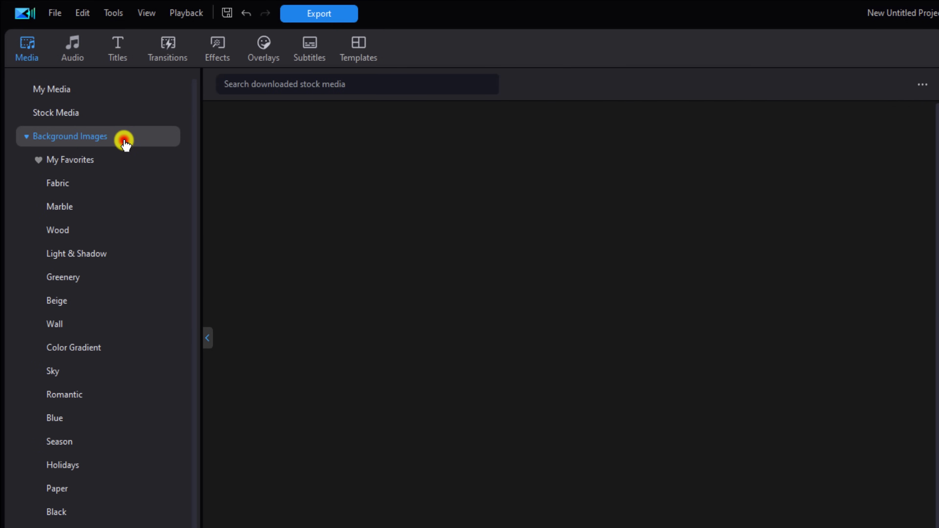
pyautogui.click(43, 139)
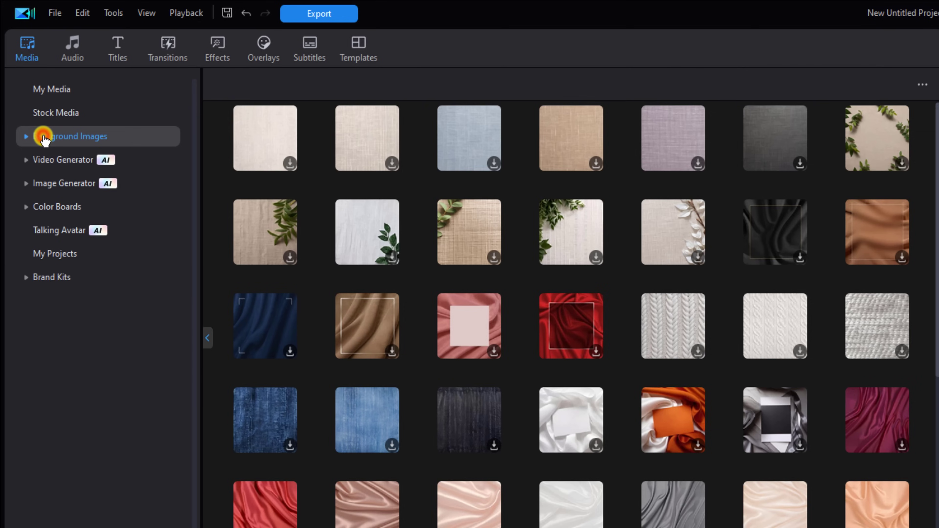
pyautogui.click(79, 208)
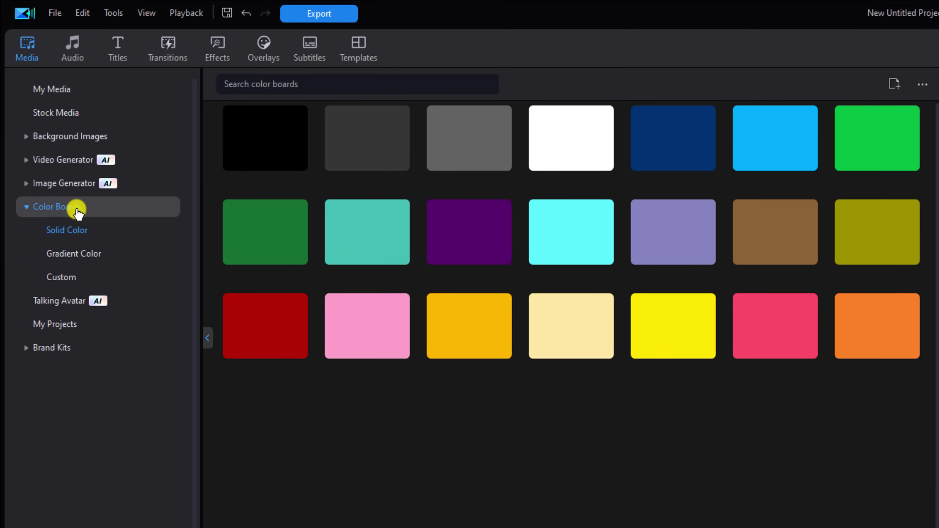
pyautogui.click(78, 209)
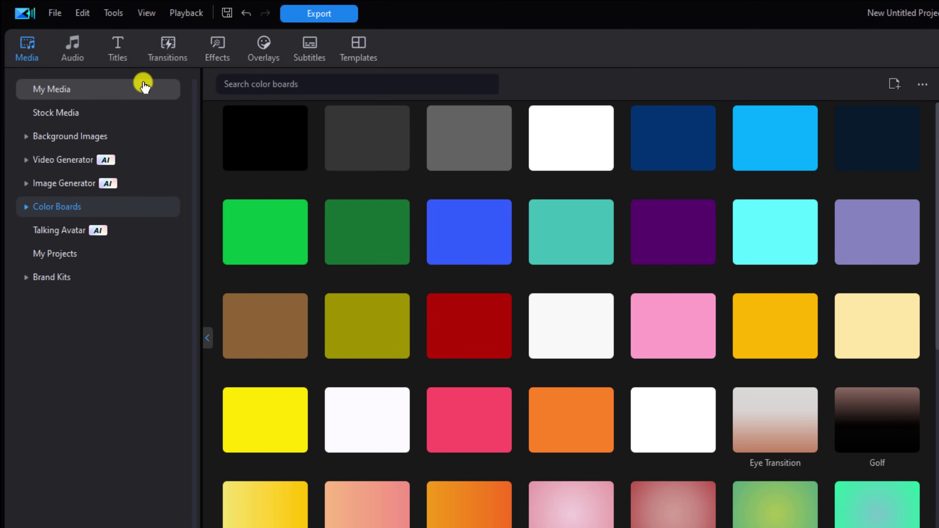
pyautogui.click(59, 91)
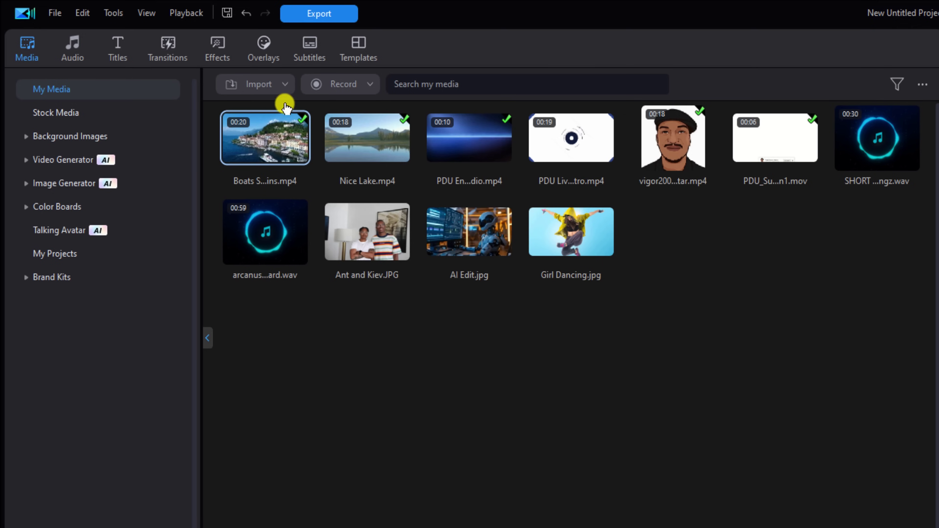
# Review the import options without importing, then show the webcam, voice-over and PC screen recording choices
pyautogui.click(286, 84)
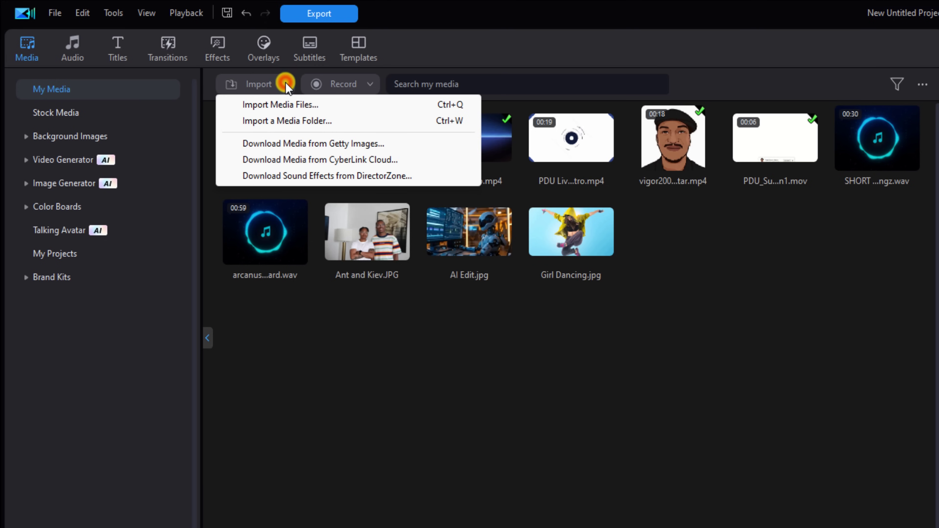
pyautogui.click(369, 107)
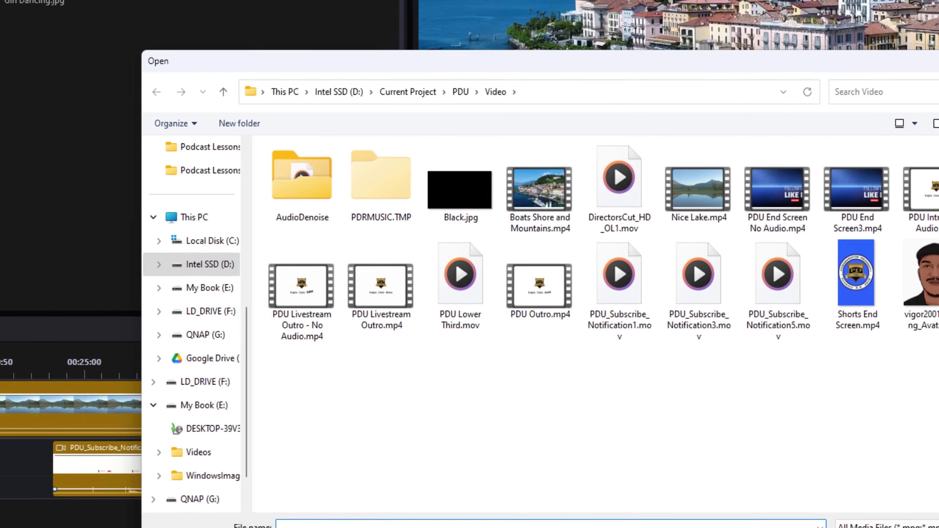
pyautogui.click(880, 15)
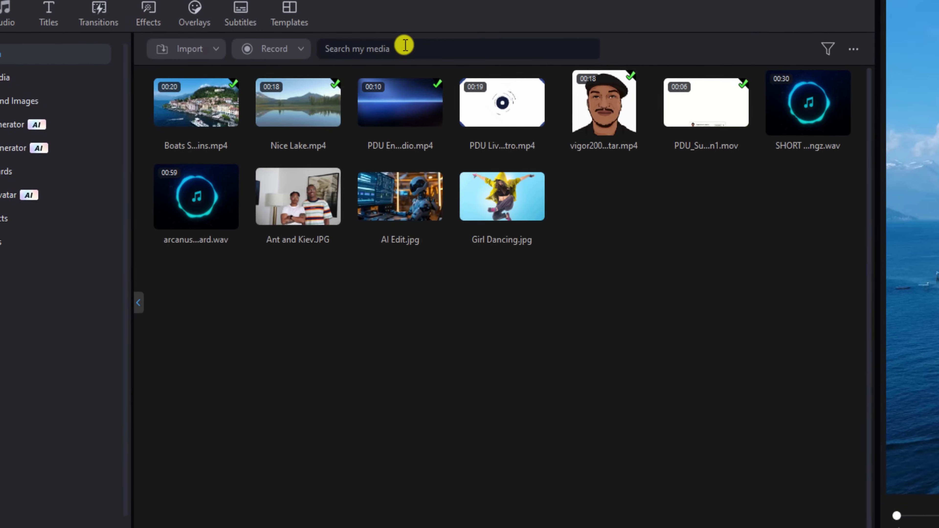
pyautogui.click(283, 84)
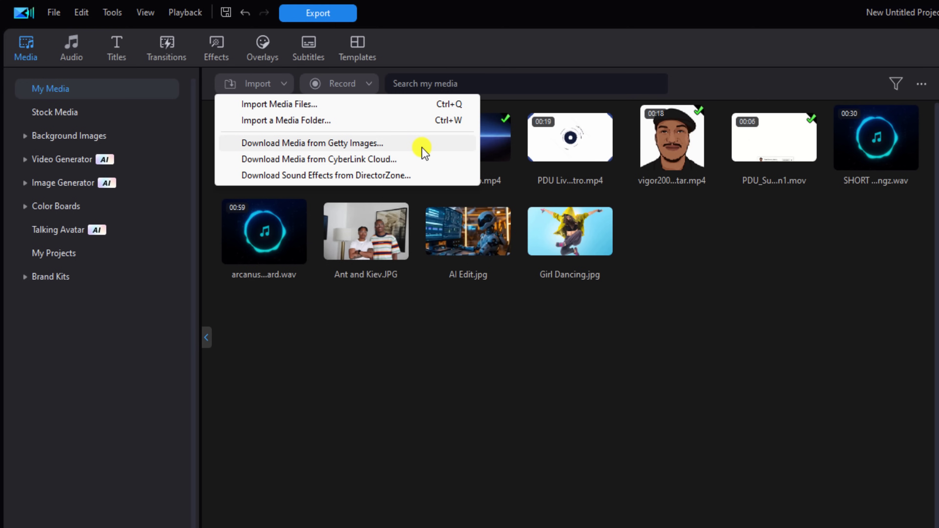
pyautogui.click(537, 366)
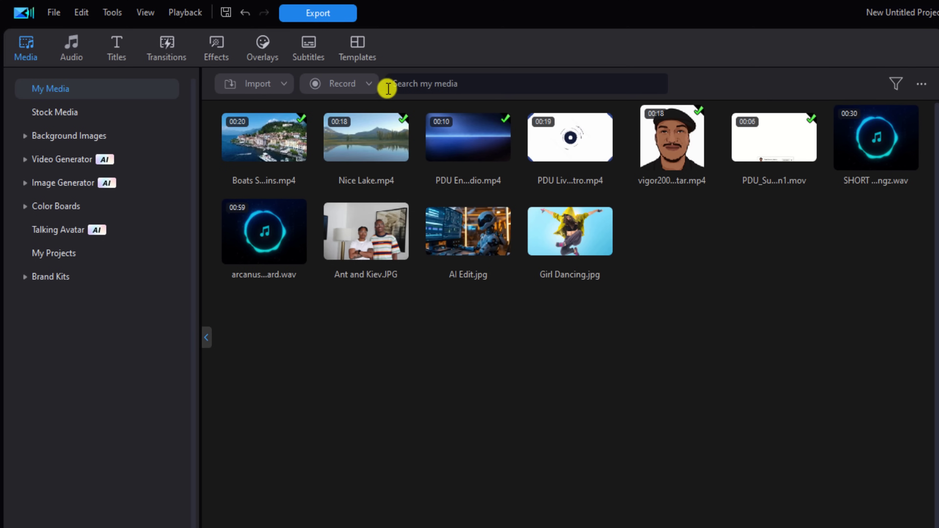
pyautogui.click(370, 85)
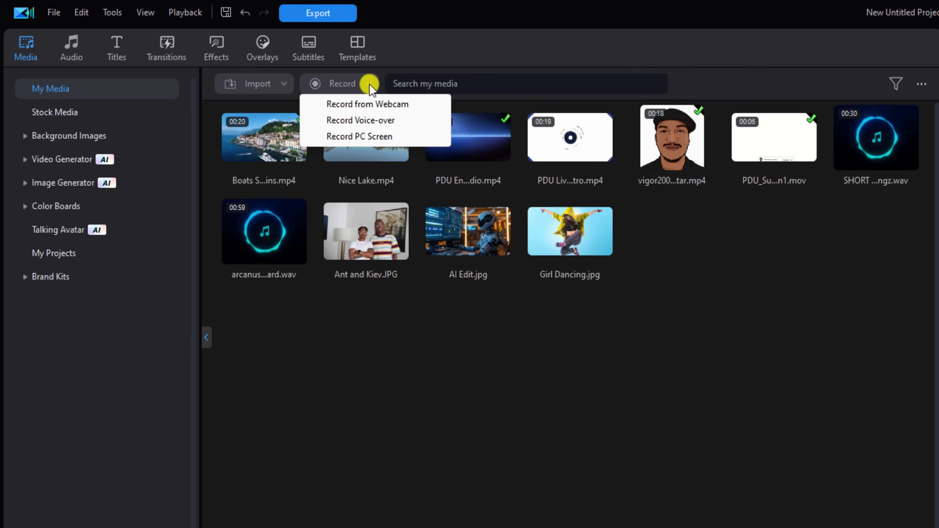
# Search the media library for 'PDU', then clear the search
pyautogui.click(494, 88)
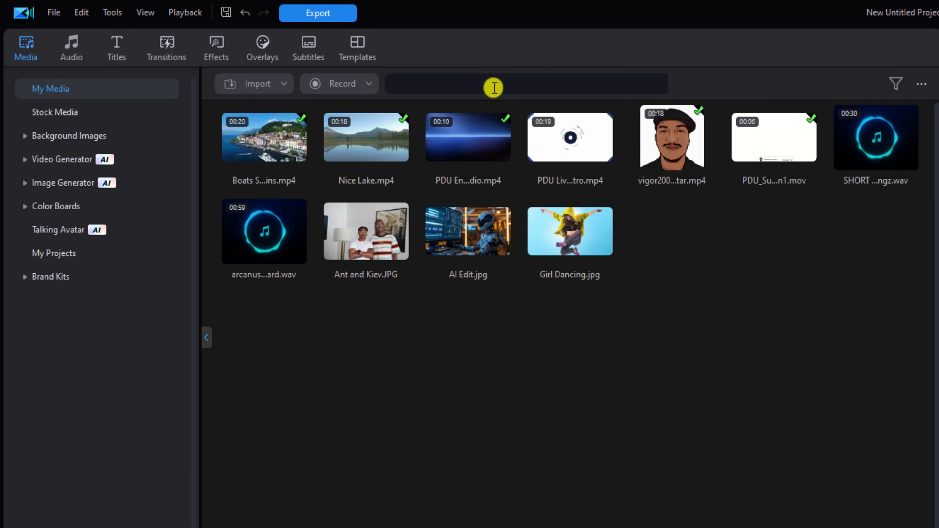
pyautogui.write('PDU')
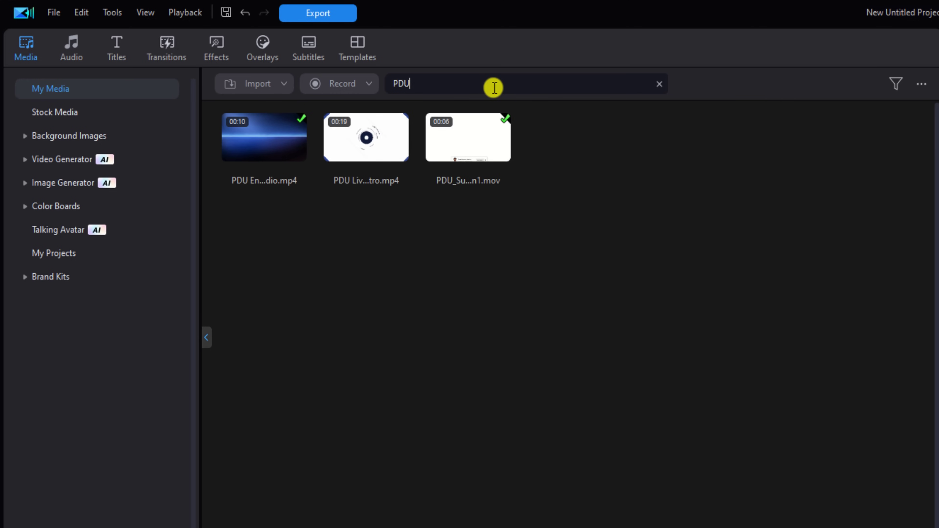
pyautogui.click(659, 84)
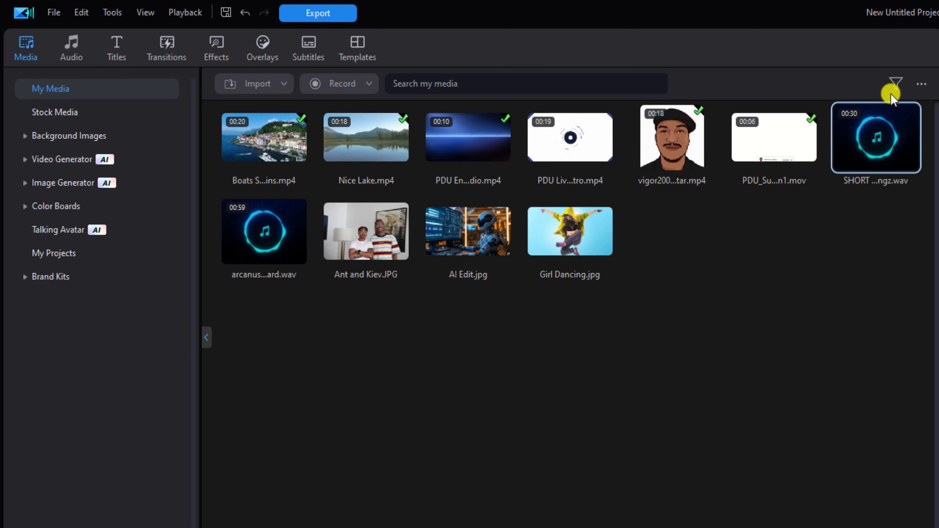
# Filter the library to Videos, Audio, then Images Only, and reset it to All Media
pyautogui.click(895, 83)
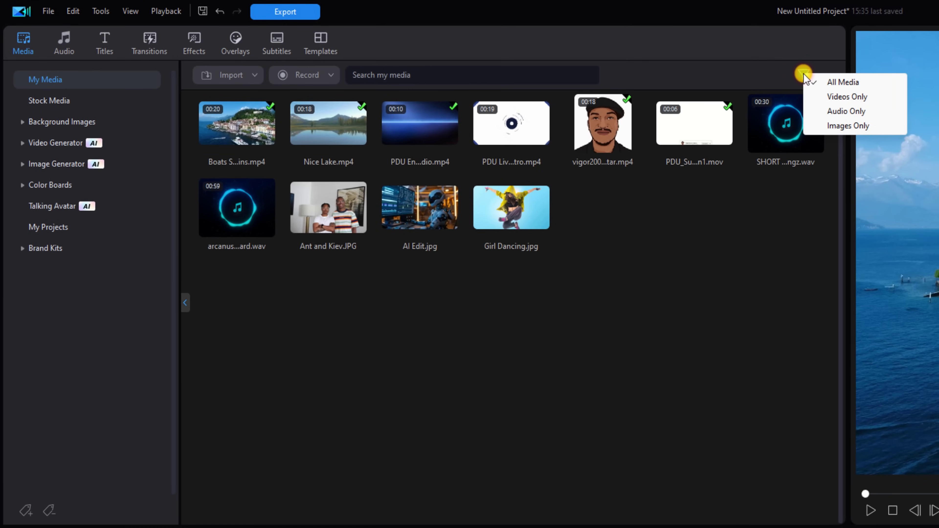
pyautogui.click(873, 95)
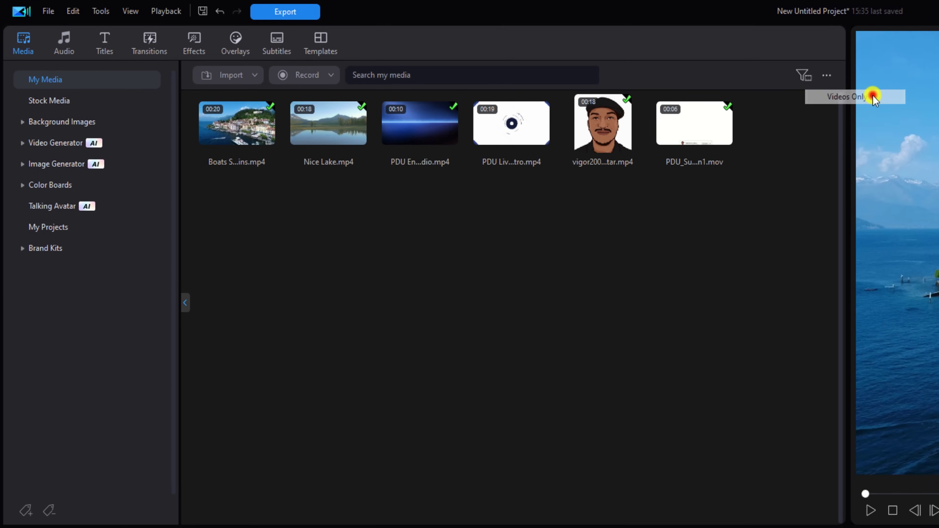
pyautogui.click(800, 74)
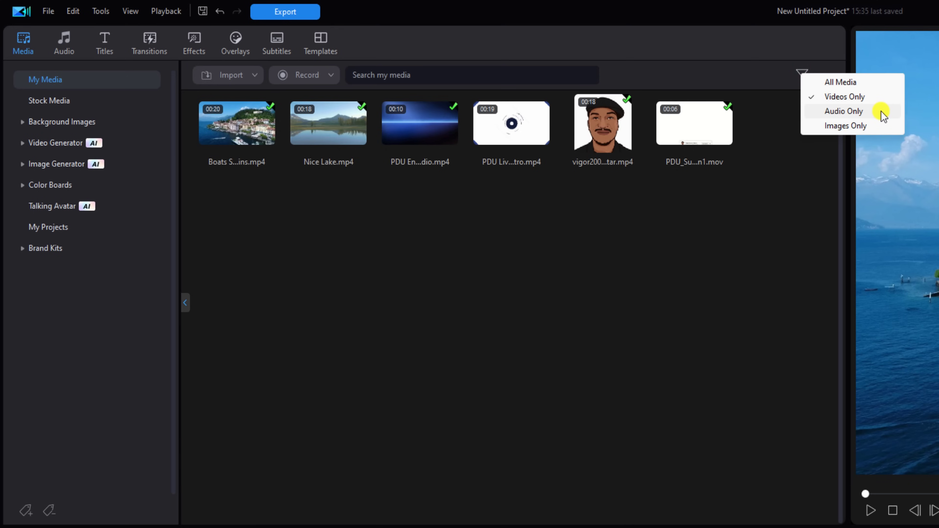
pyautogui.click(882, 112)
pyautogui.click(801, 74)
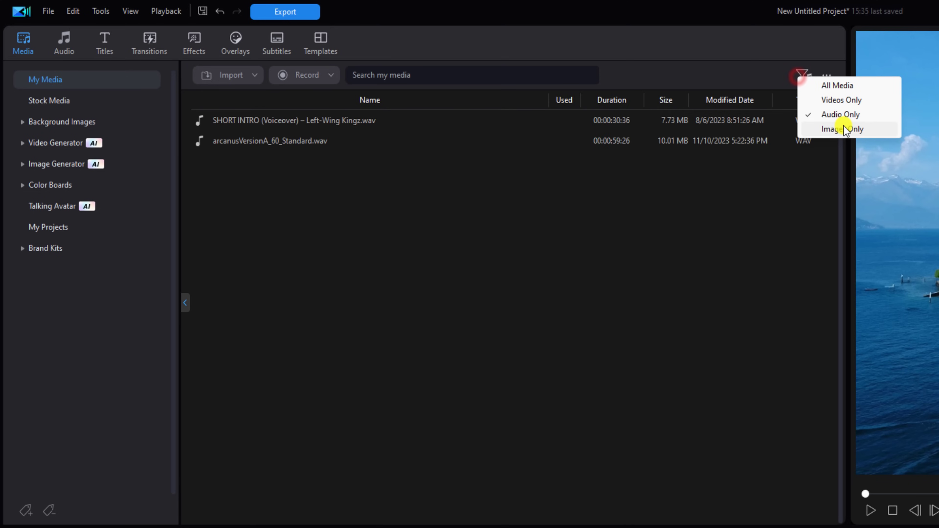
pyautogui.click(844, 130)
pyautogui.click(796, 78)
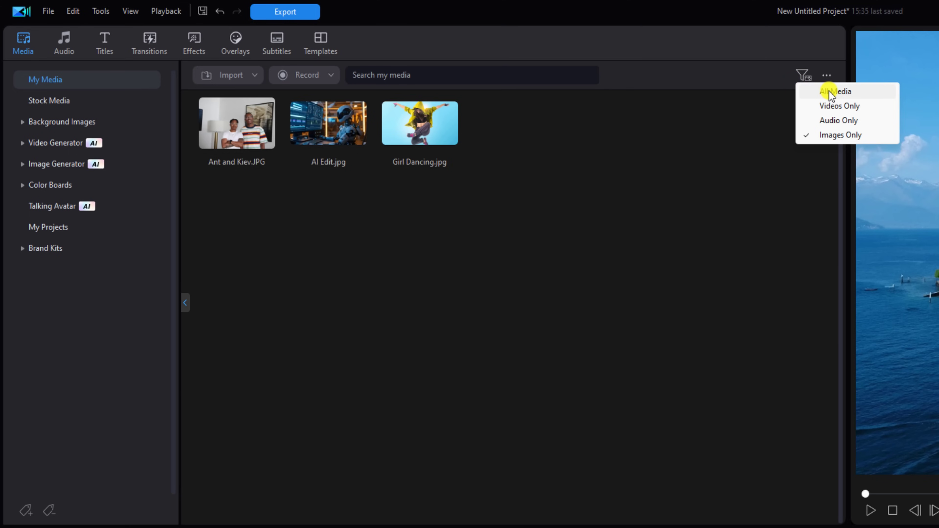
pyautogui.click(842, 137)
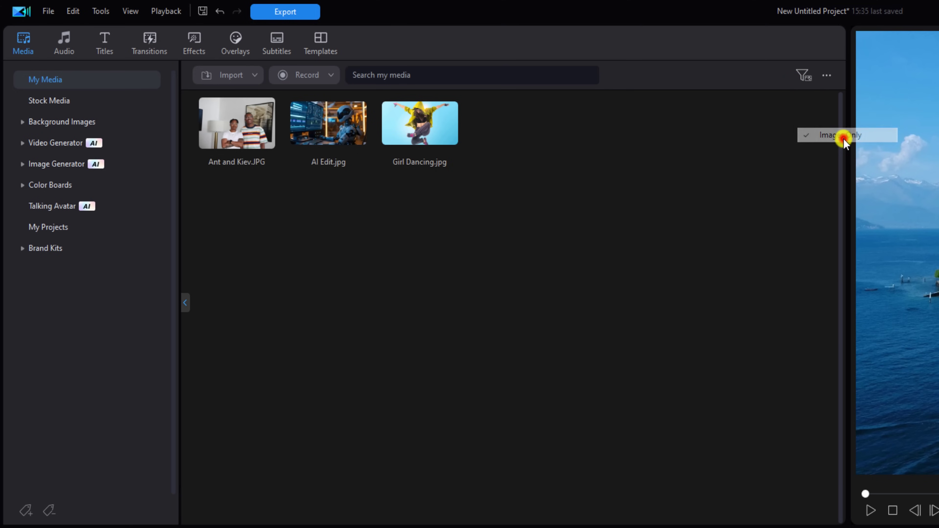
pyautogui.click(800, 78)
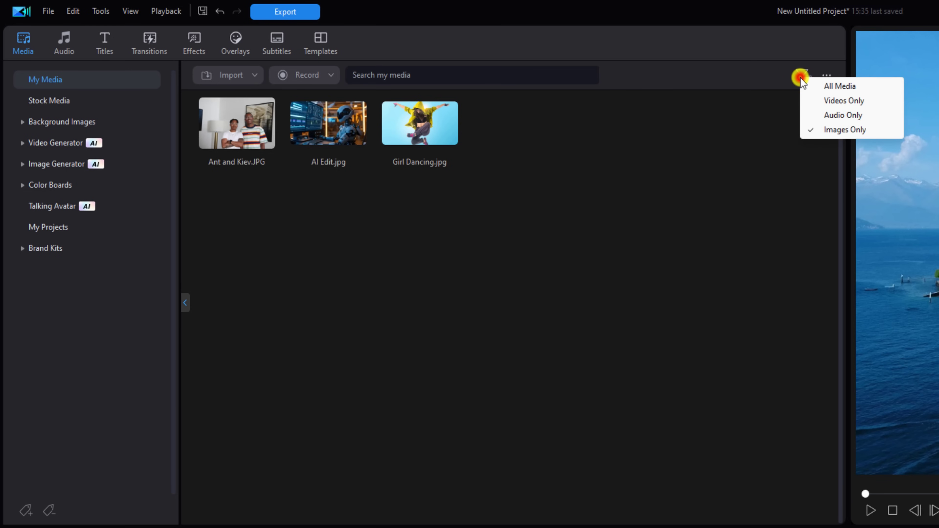
pyautogui.click(825, 84)
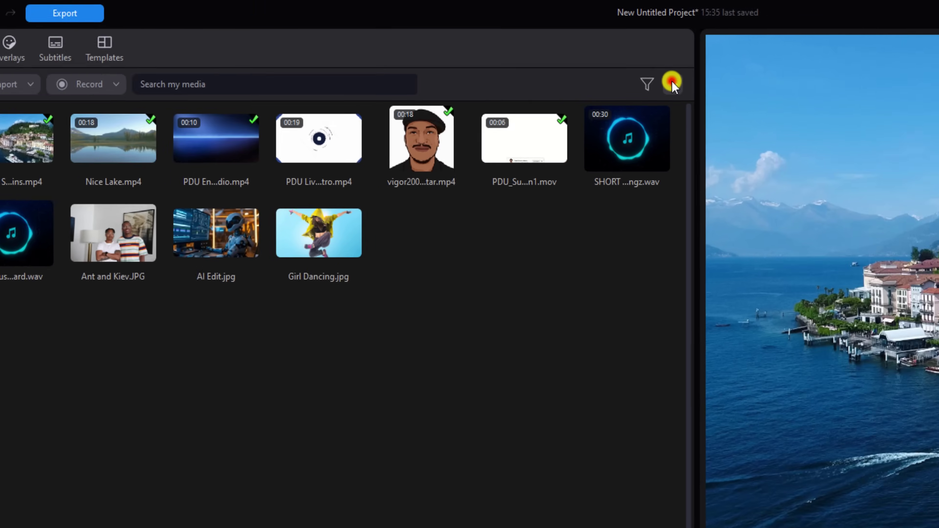
pyautogui.click(825, 75)
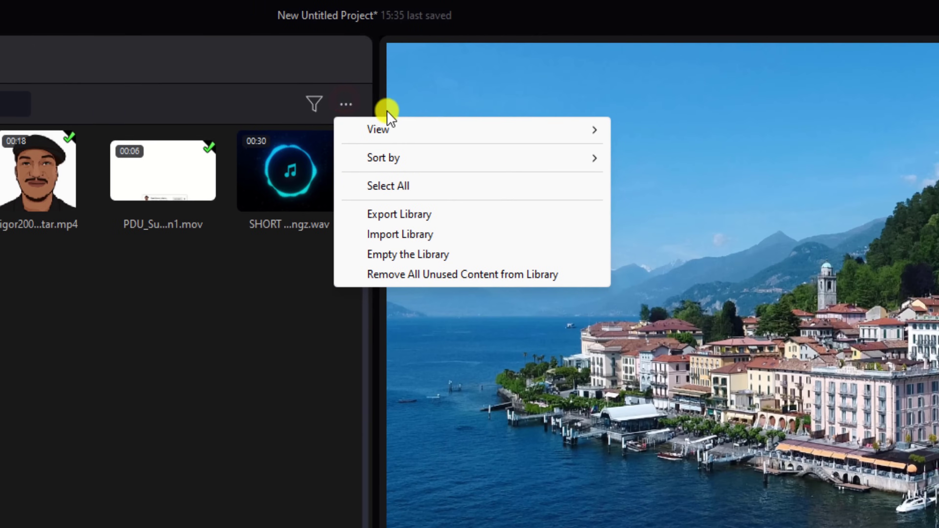
pyautogui.moveTo(401, 129)
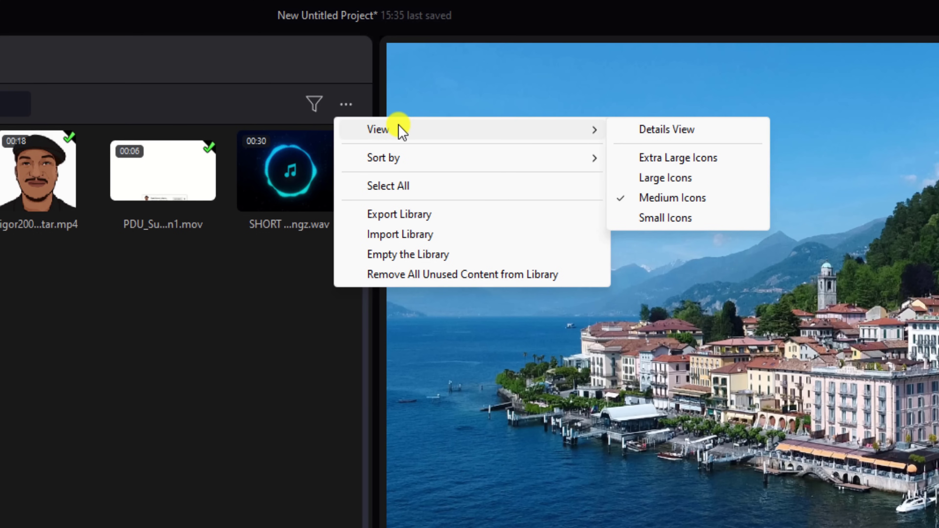
pyautogui.moveTo(410, 157)
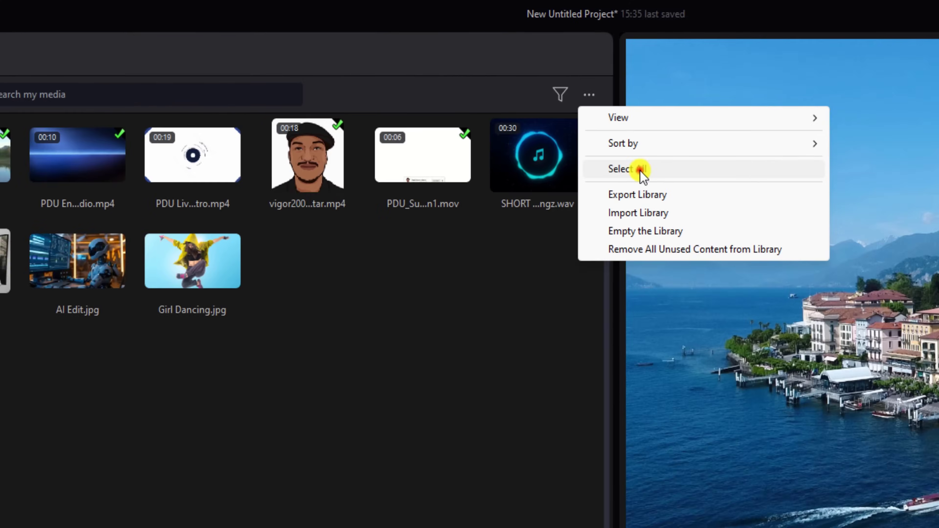
pyautogui.click(397, 187)
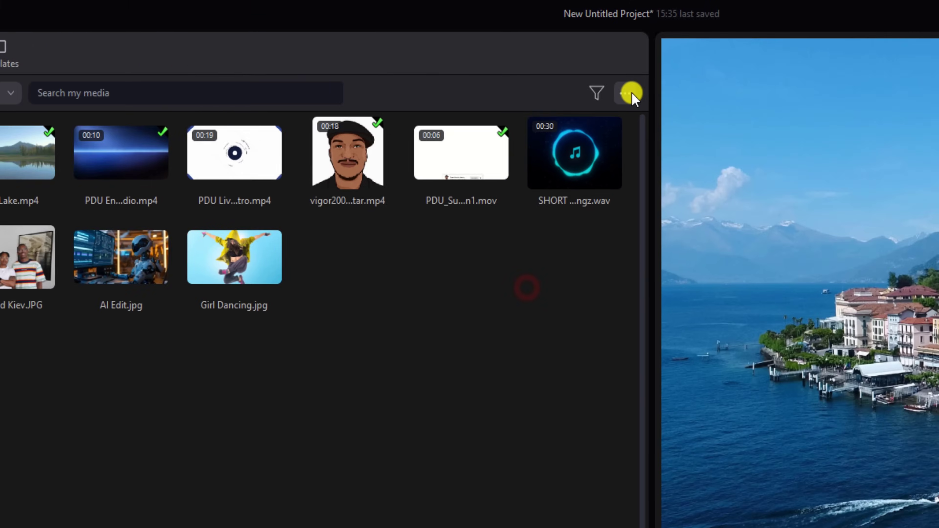
pyautogui.click(903, 82)
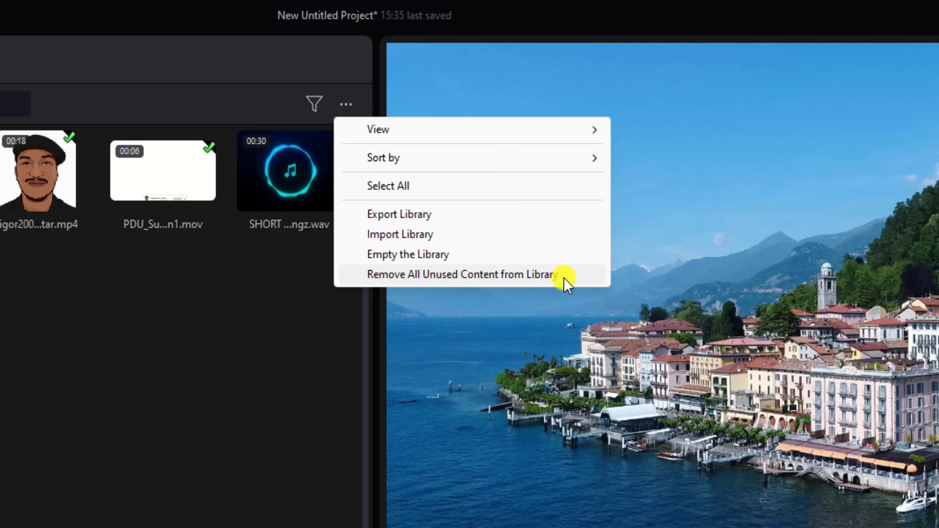
pyautogui.click(110, 456)
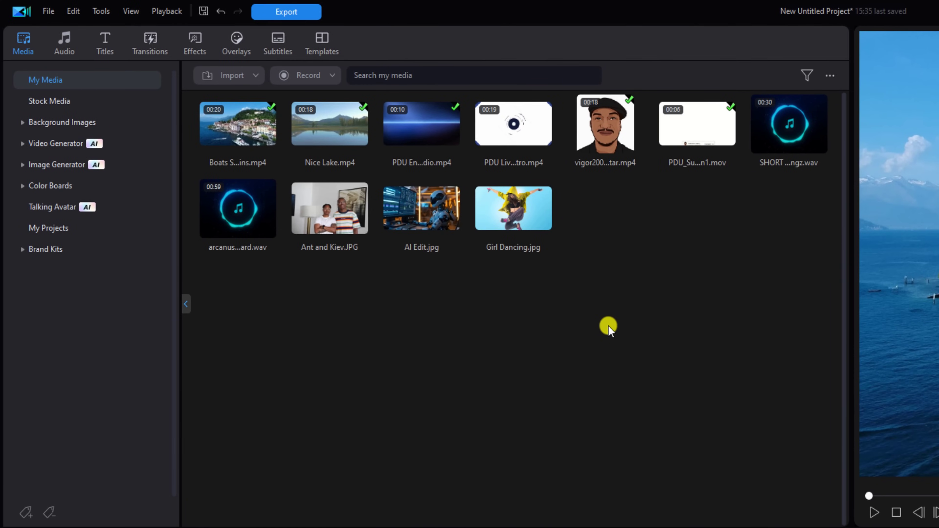
pyautogui.click(25, 513)
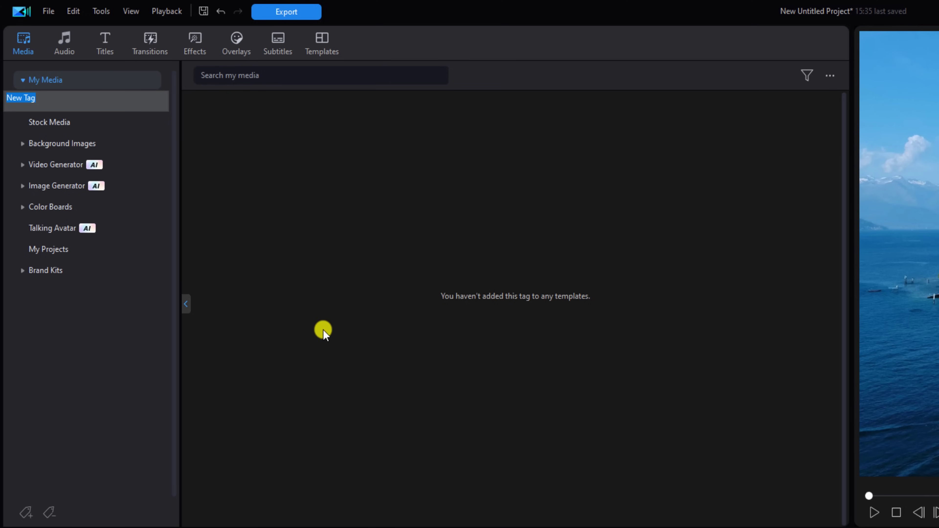
pyautogui.click(136, 370)
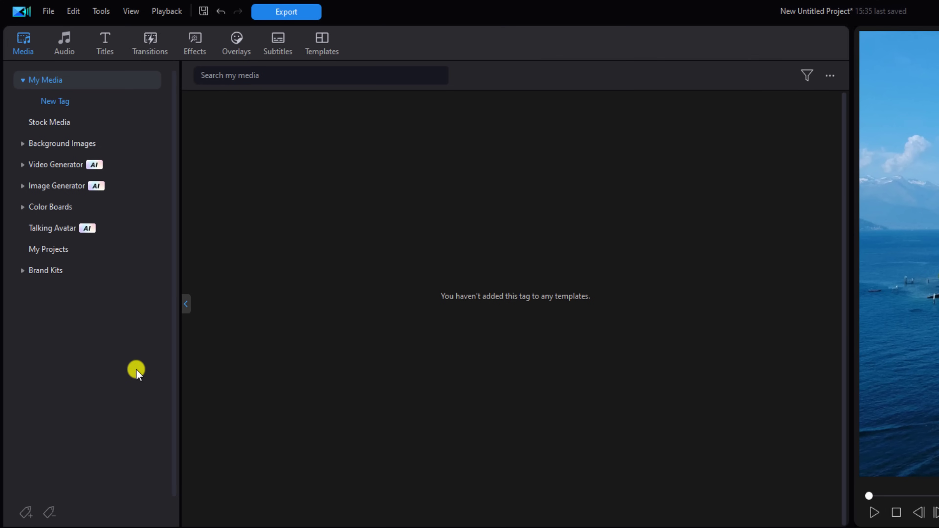
pyautogui.rightClick(87, 104)
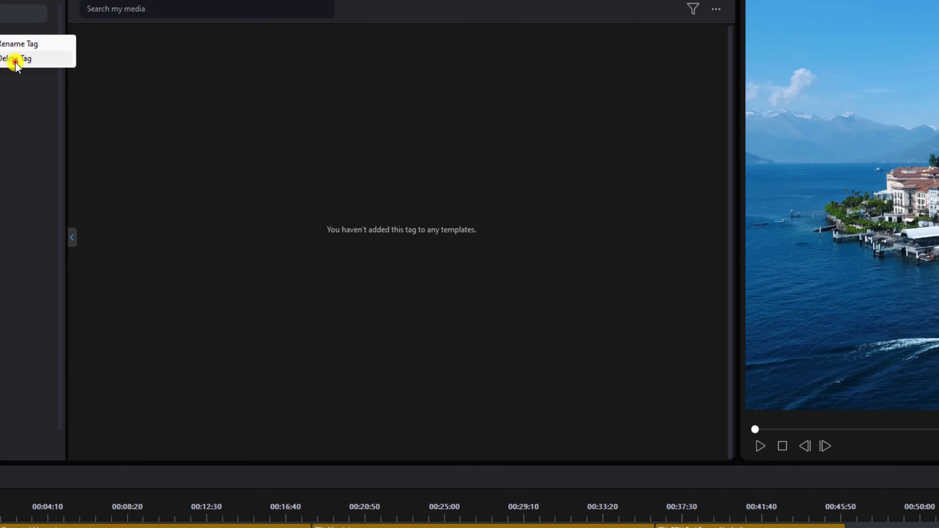
pyautogui.click(126, 124)
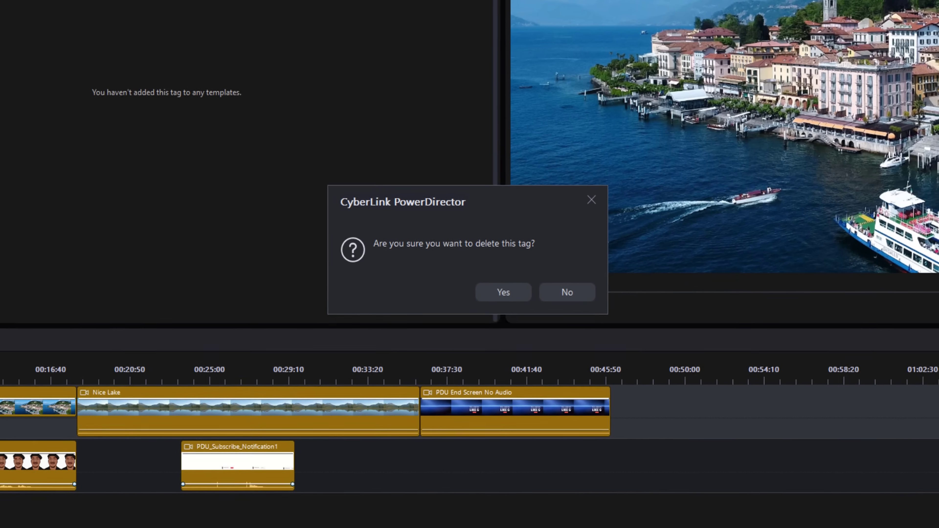
pyautogui.click(503, 292)
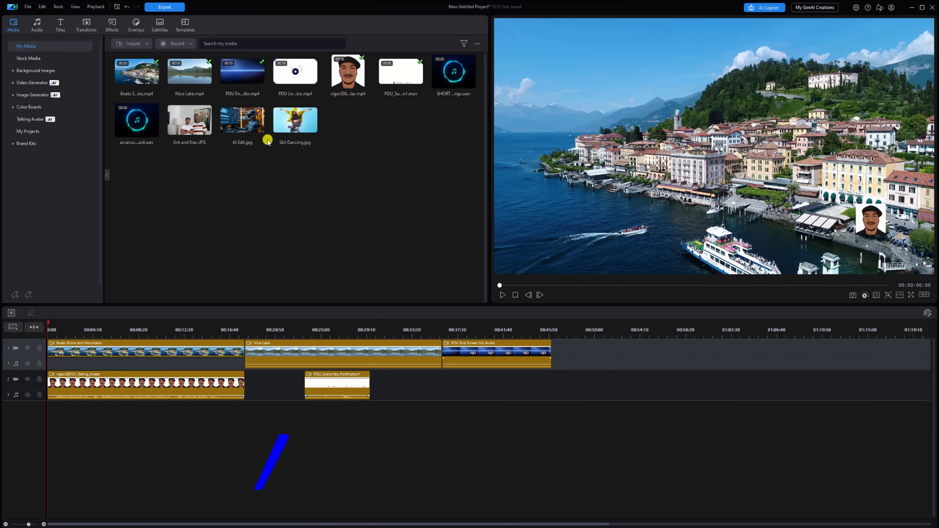
# Preview the Boats clip from the library, then stop playback
pyautogui.click(130, 78)
pyautogui.press('space')
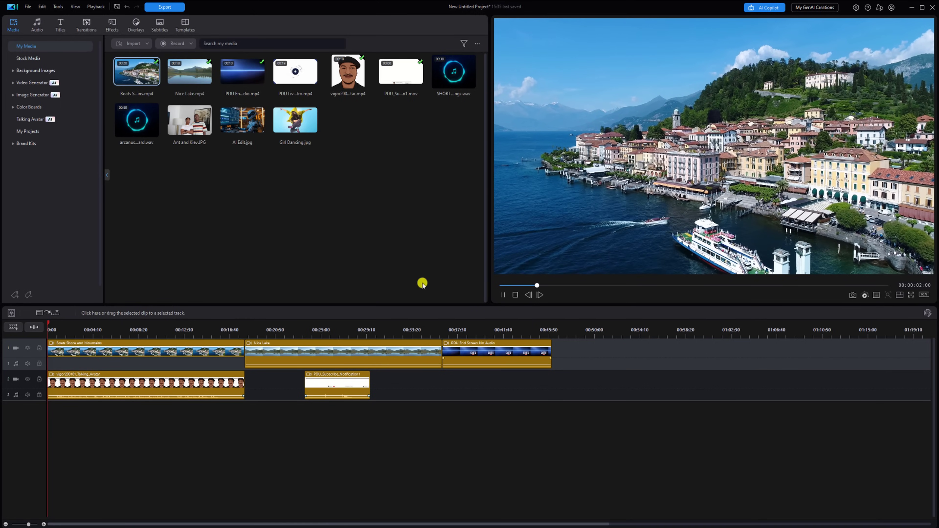
pyautogui.click(515, 295)
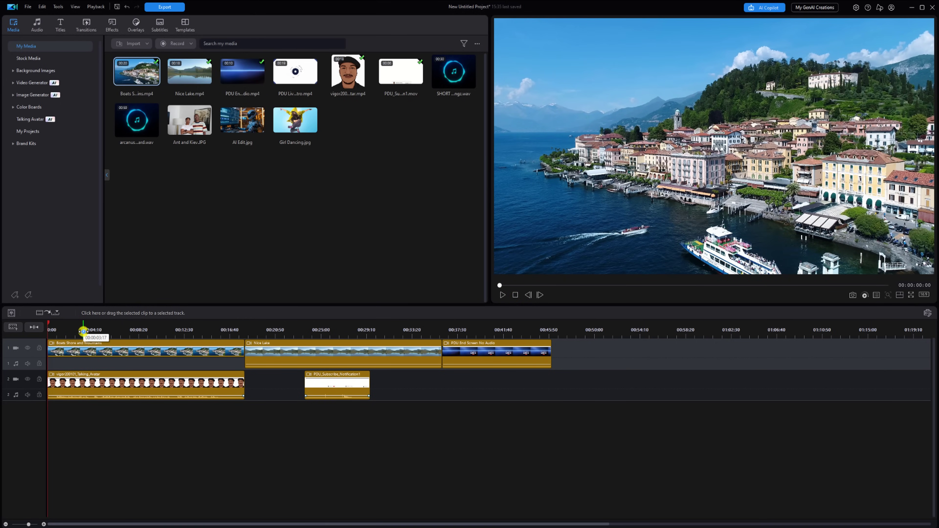
# Place the playhead at 00:00:03:17, then inside Nice Lake, and play from there
pyautogui.click(83, 331)
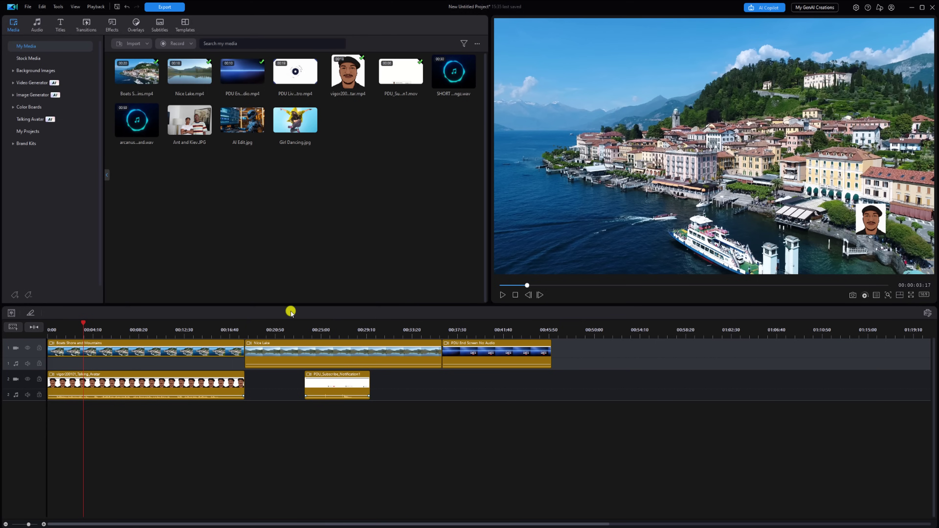
pyautogui.click(262, 323)
pyautogui.click(500, 295)
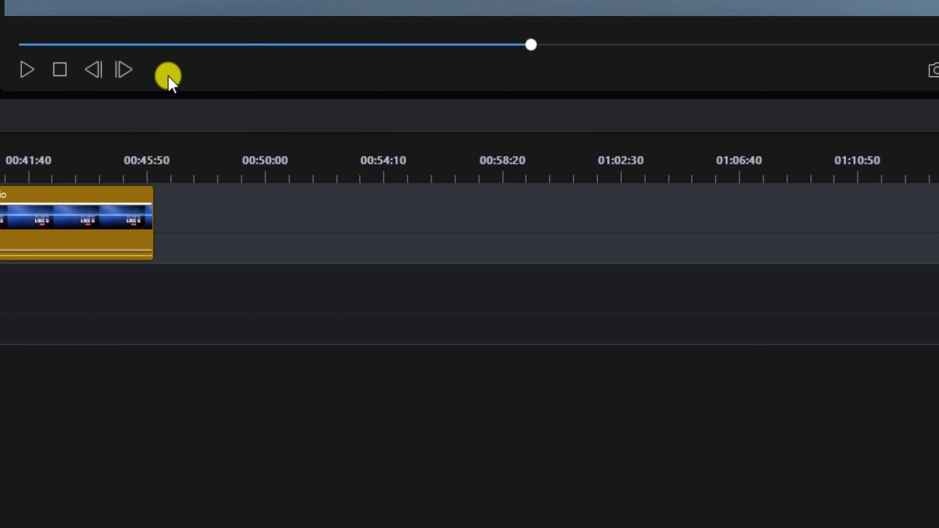
# Set the preview's Seek by option to Segment instead of frame
pyautogui.rightClick(169, 76)
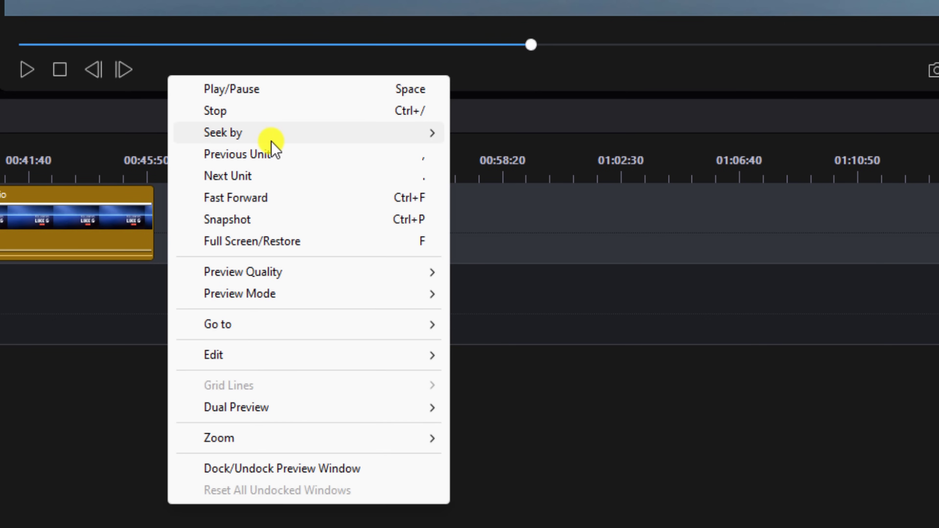
pyautogui.moveTo(271, 142)
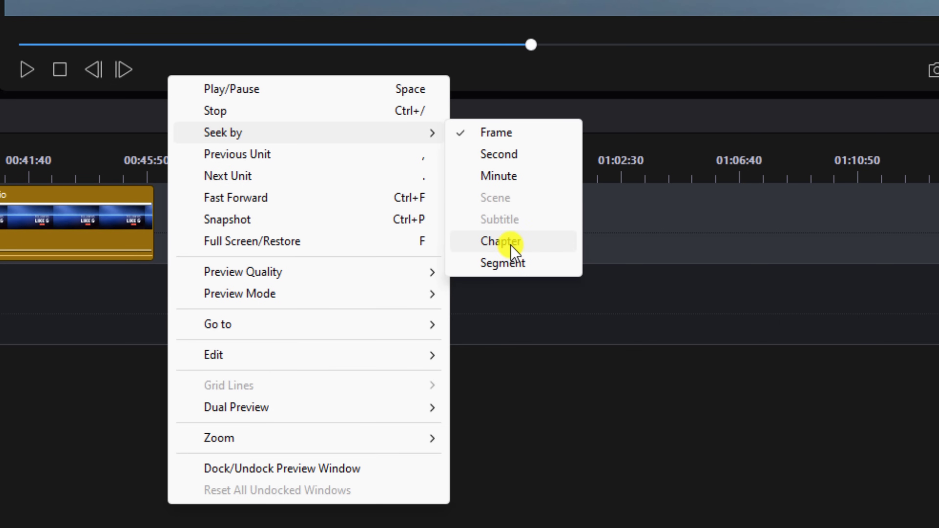
pyautogui.click(509, 263)
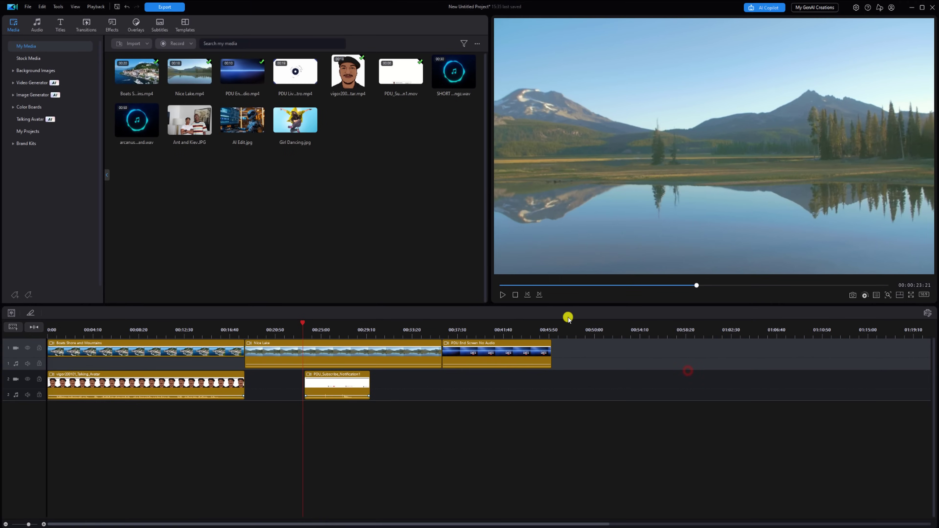
# Step through clip starts with next/previous segment, landing on Nice Lake at 00:00:18:02
pyautogui.click(539, 295)
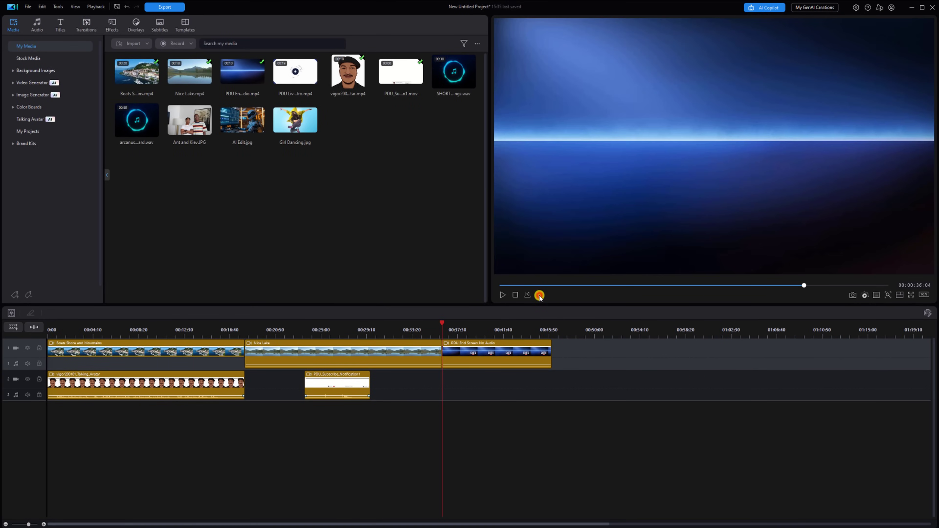
pyautogui.click(526, 295)
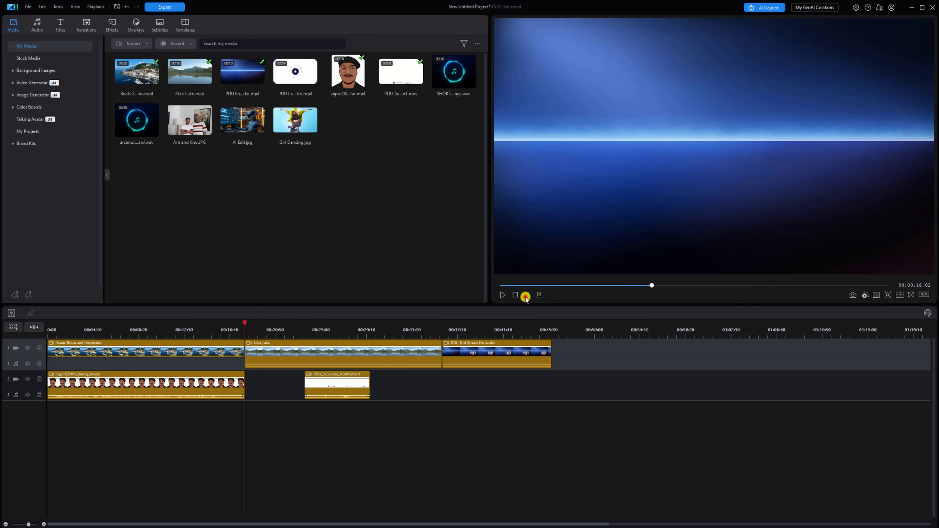
pyautogui.click(526, 295)
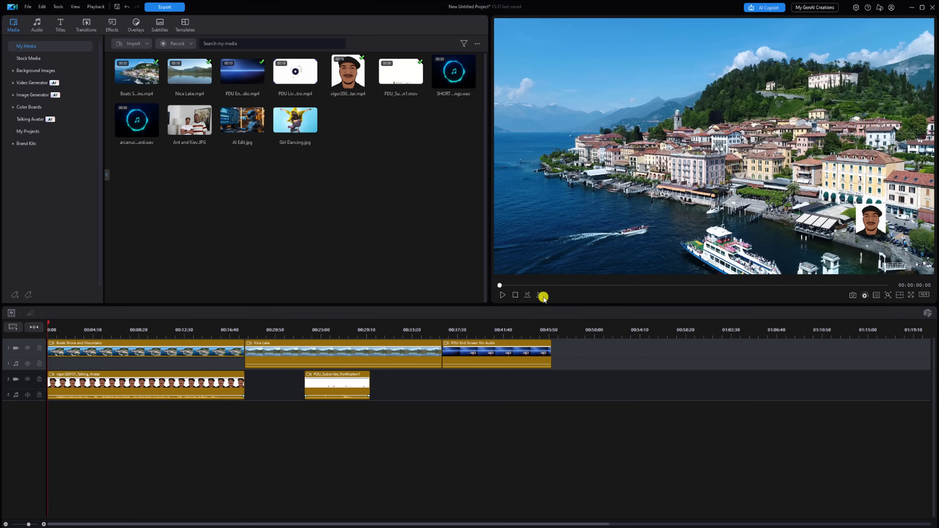
pyautogui.click(539, 295)
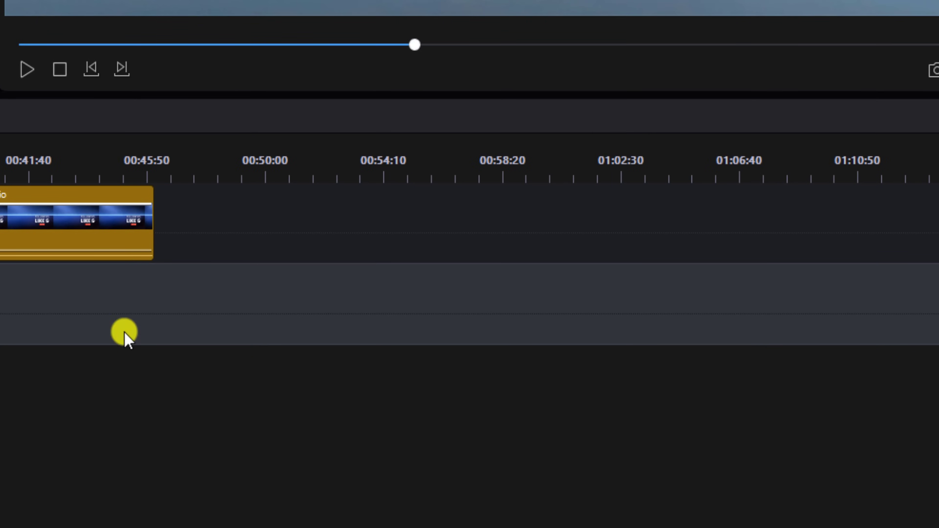
pyautogui.rightClick(233, 76)
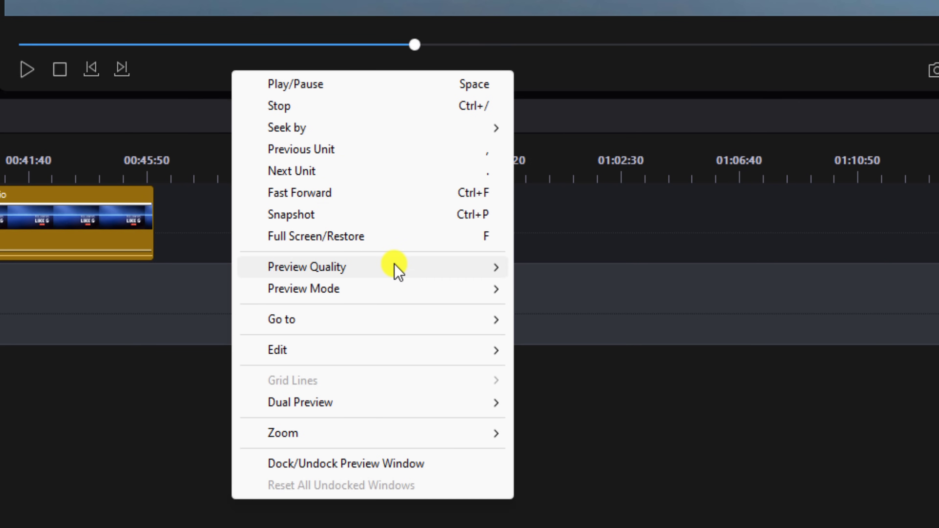
pyautogui.moveTo(395, 265)
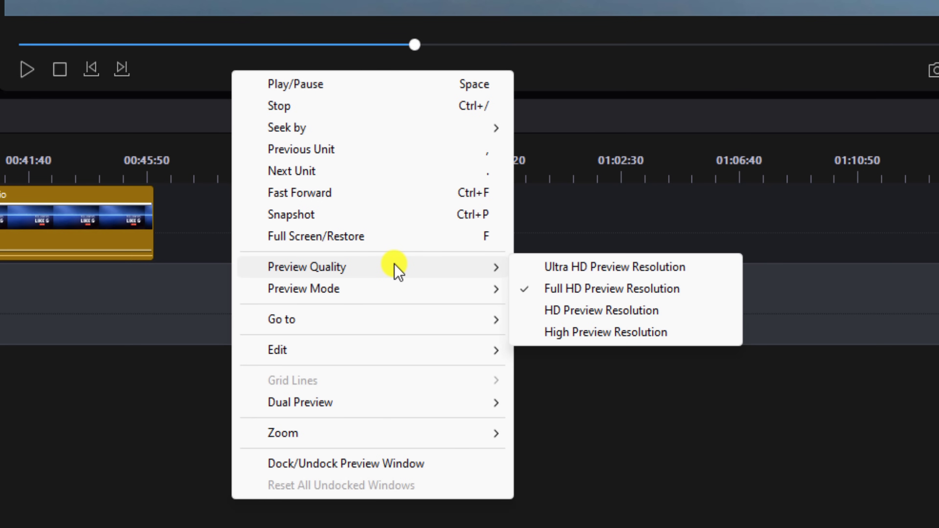
pyautogui.moveTo(395, 285)
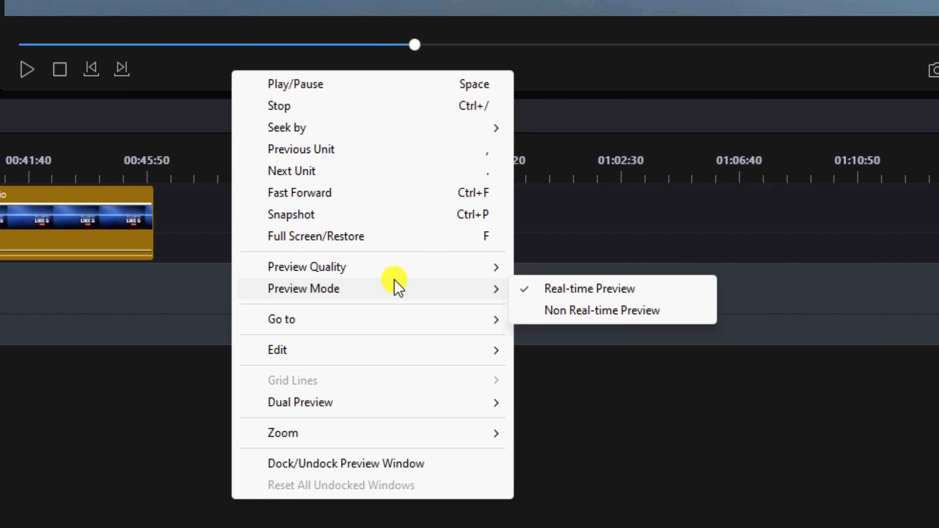
pyautogui.moveTo(395, 320)
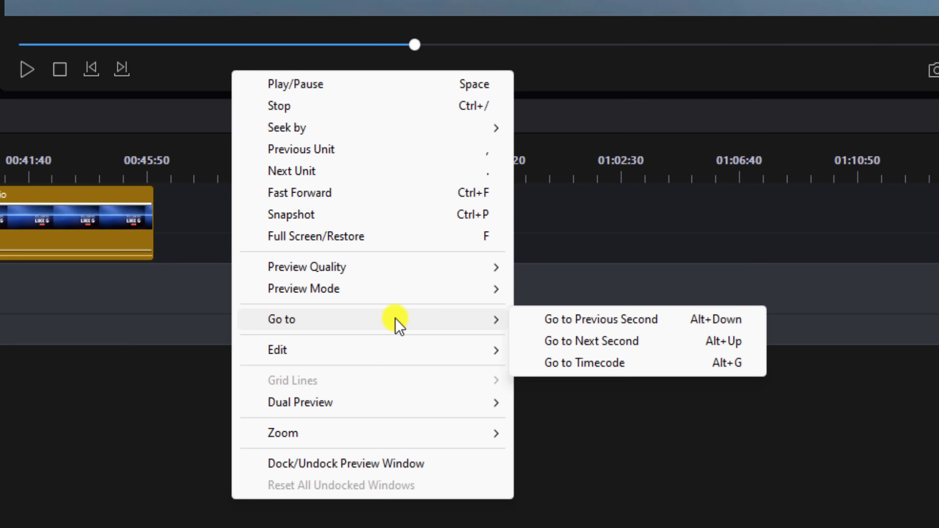
pyautogui.moveTo(395, 347)
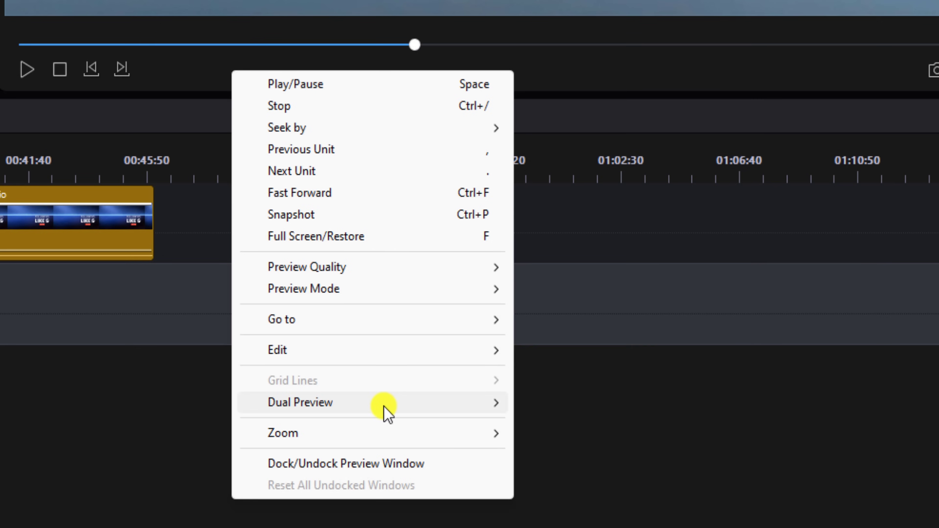
pyautogui.moveTo(384, 410)
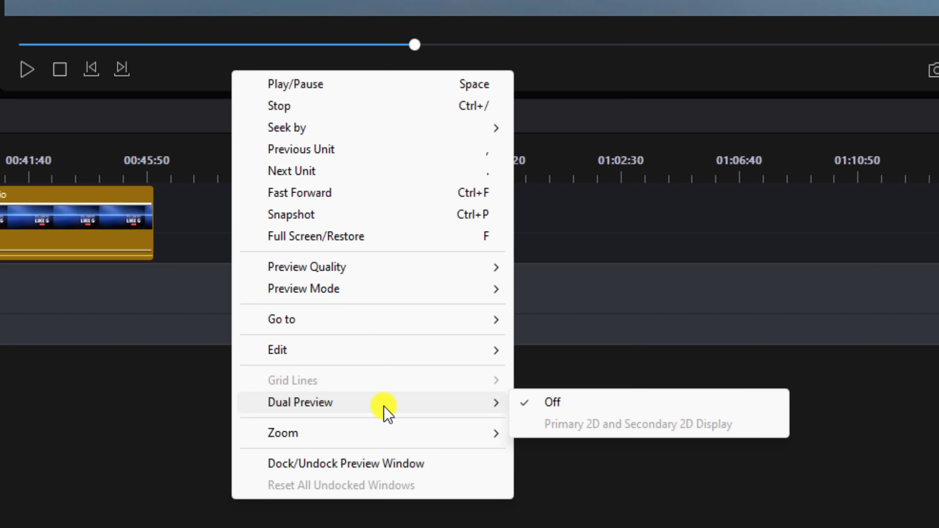
pyautogui.moveTo(379, 430)
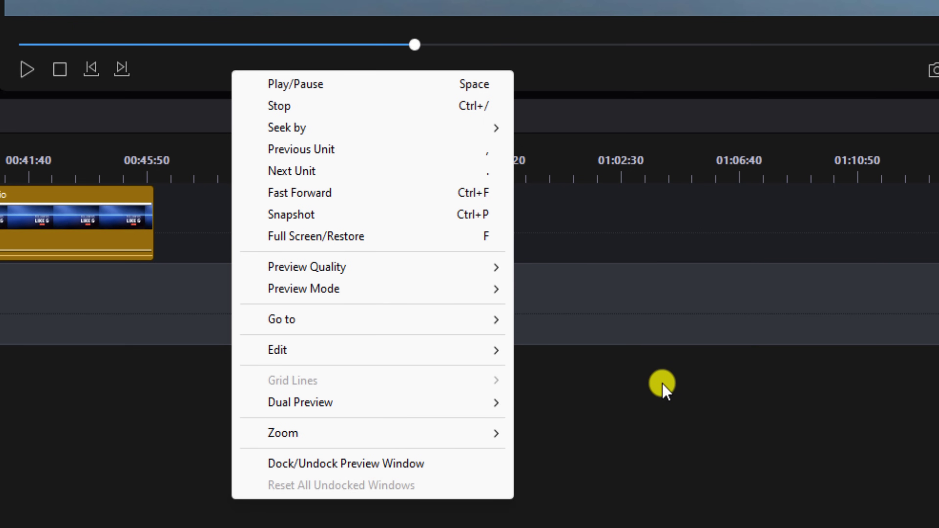
pyautogui.click(666, 357)
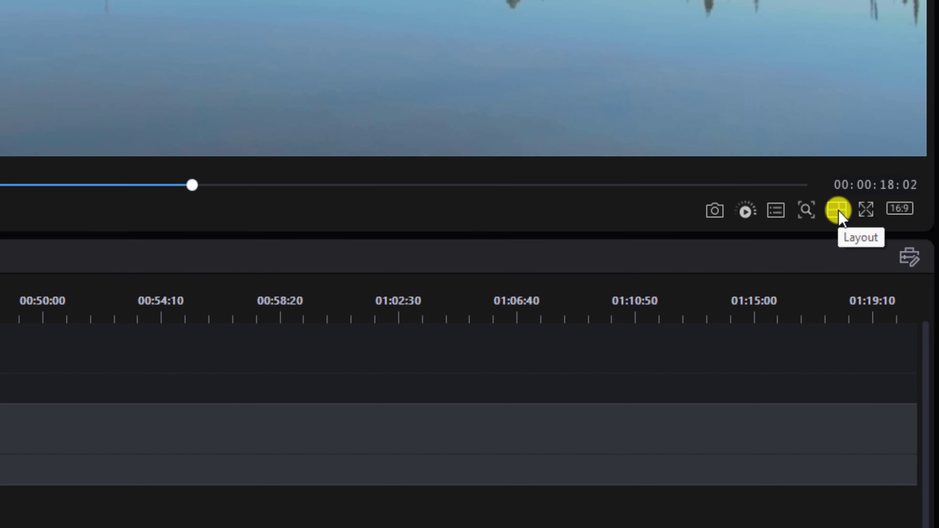
# Detach the preview into a floating window, move it, and dock it back into the editor
pyautogui.click(837, 210)
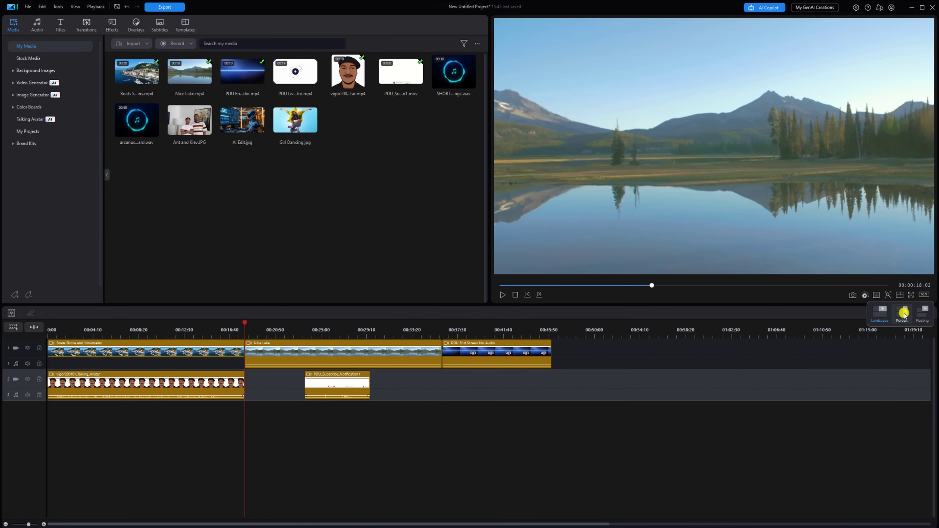
pyautogui.click(922, 311)
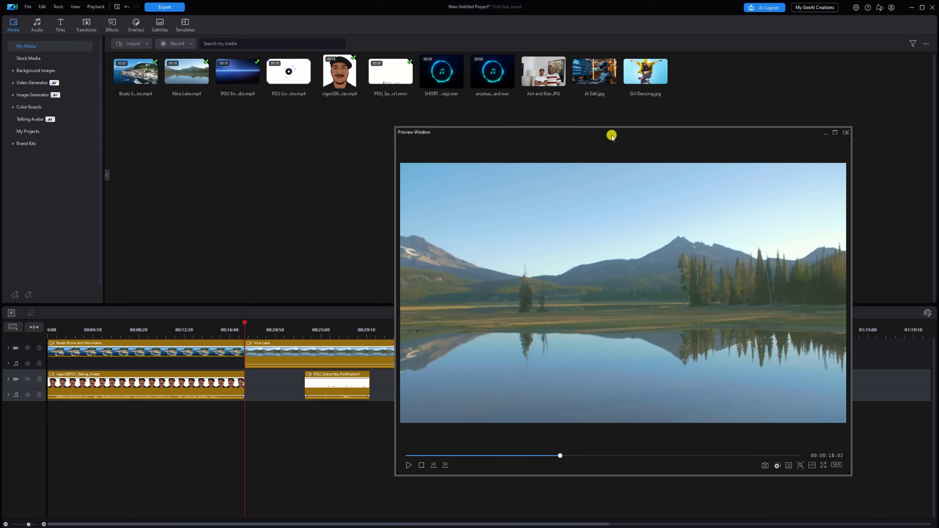
pyautogui.moveTo(611, 134); pyautogui.dragTo(444, 122)
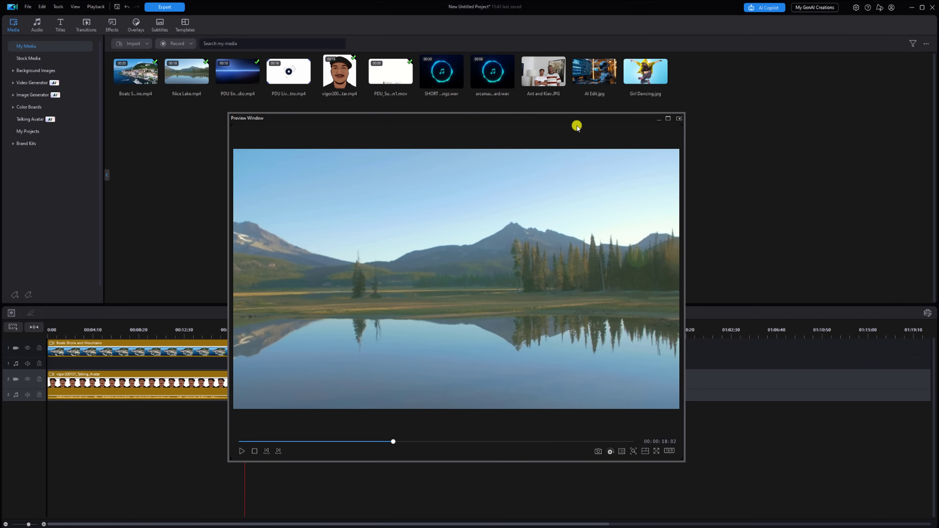
pyautogui.click(679, 120)
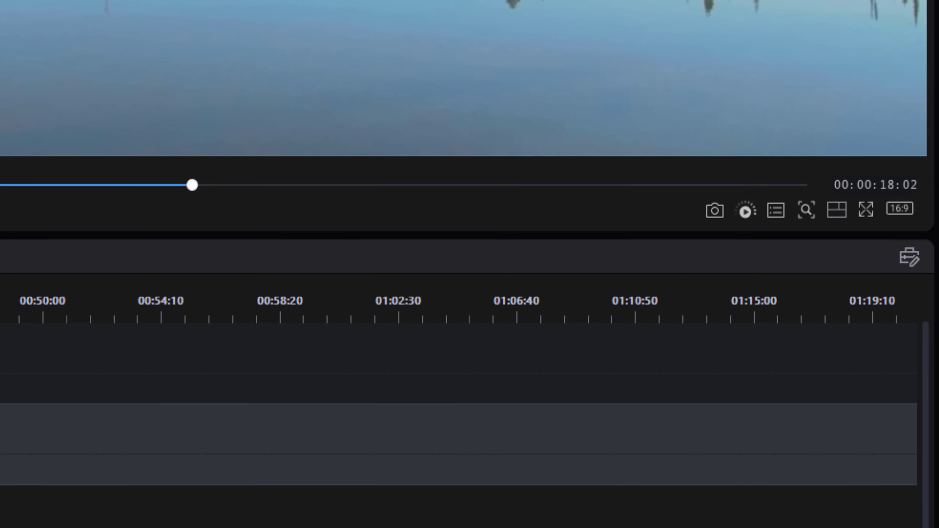
# Switch the project aspect ratio to vertical 9:16, then back to widescreen 16:9
pyautogui.click(899, 209)
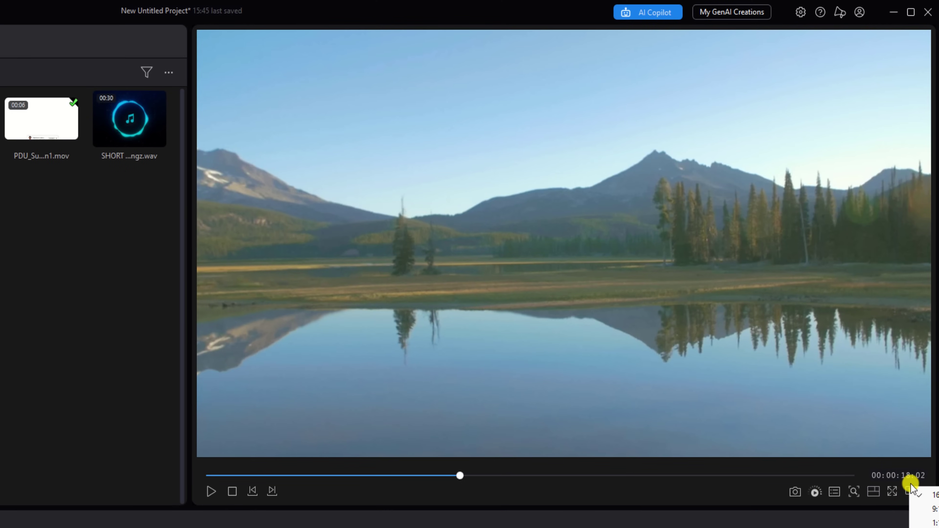
pyautogui.click(932, 514)
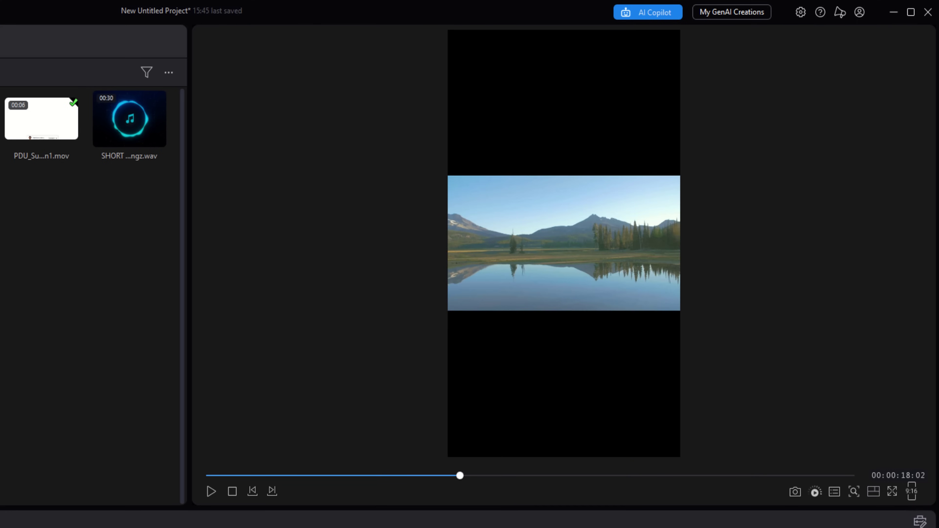
pyautogui.click(911, 492)
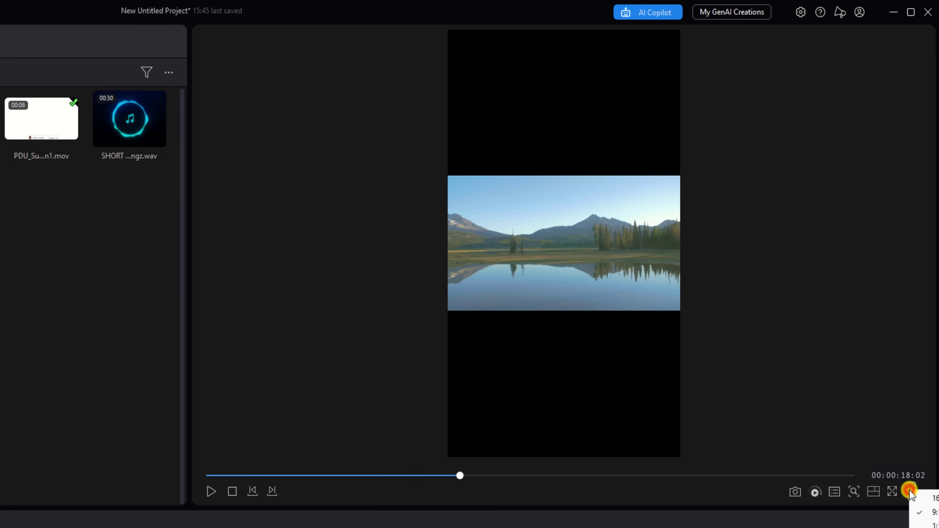
pyautogui.click(933, 500)
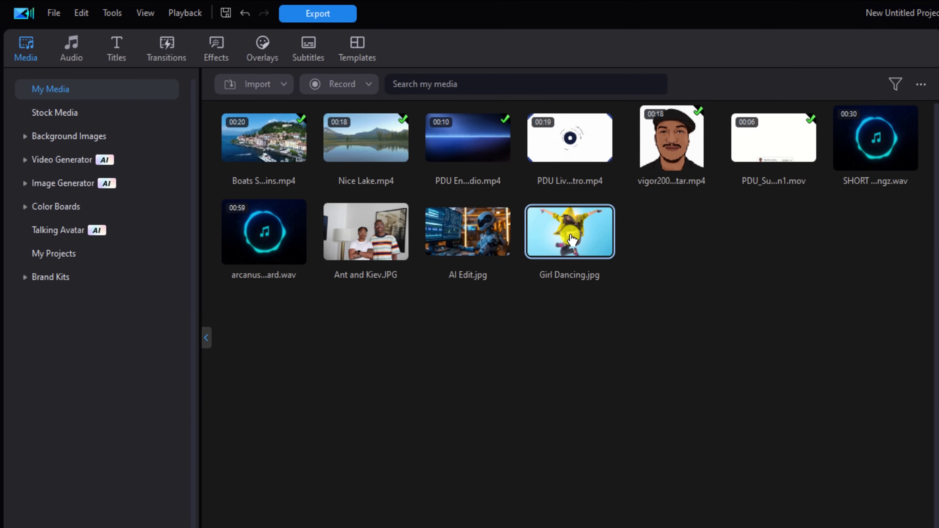
# Drop Girl Dancing.jpg onto track 1 at 00:48:09, then select the Boats Shore and Mountains clip
pyautogui.moveTo(573, 239); pyautogui.dragTo(938, 527)
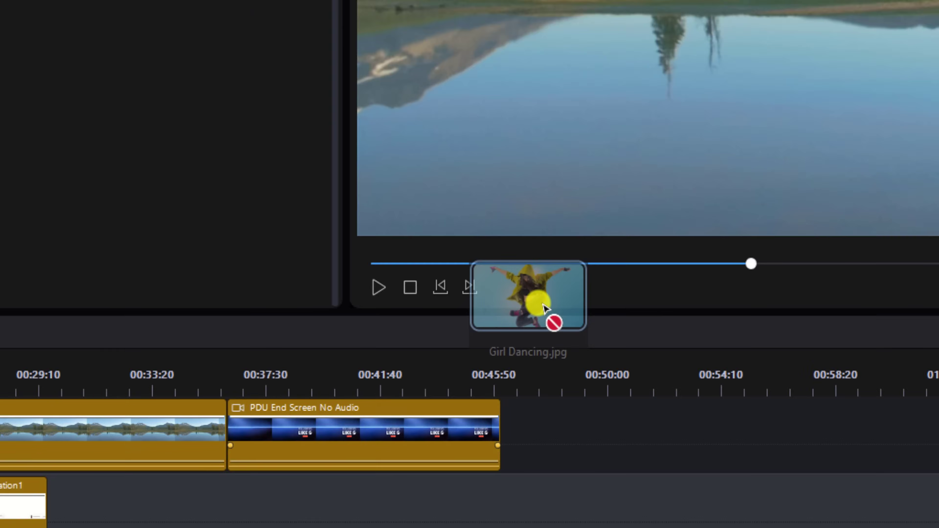
pyautogui.moveTo(543, 307); pyautogui.dragTo(562, 417)
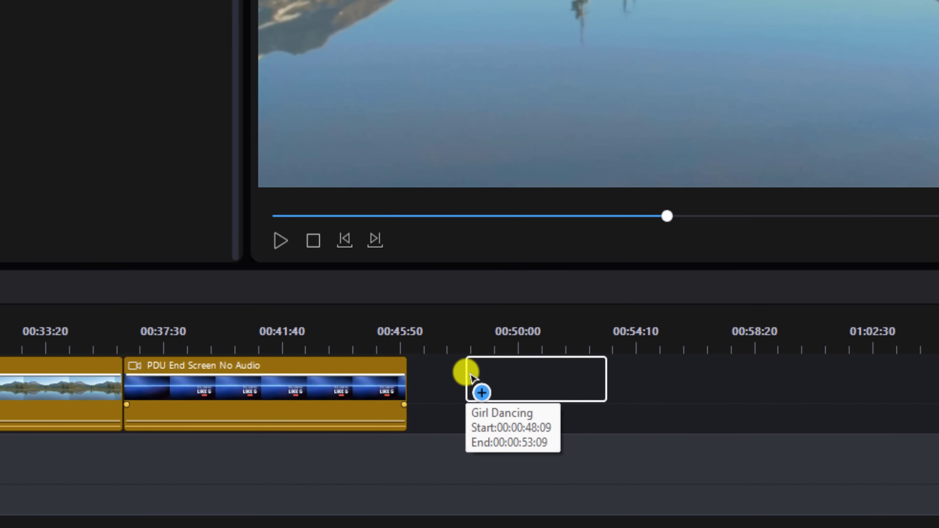
pyautogui.moveTo(470, 376); pyautogui.dragTo(470, 377)
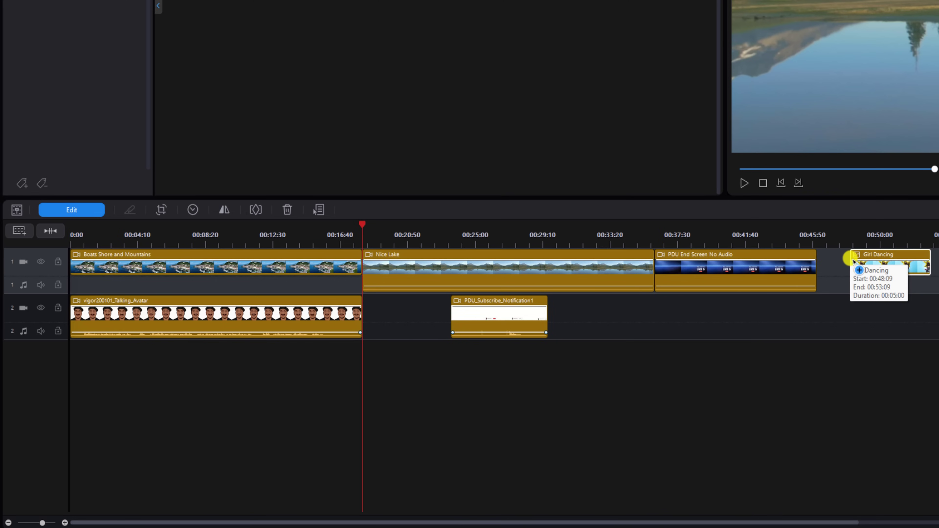
pyautogui.moveTo(852, 261); pyautogui.dragTo(854, 261)
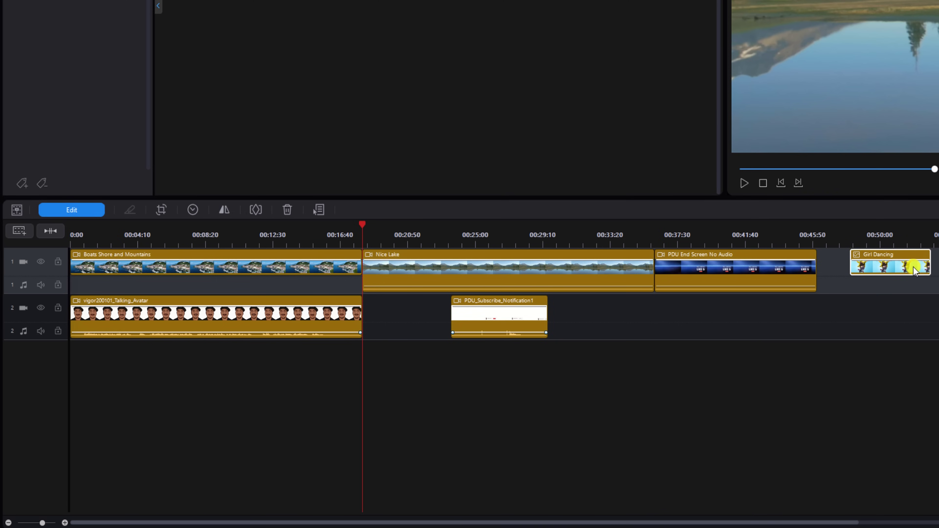
pyautogui.click(255, 255)
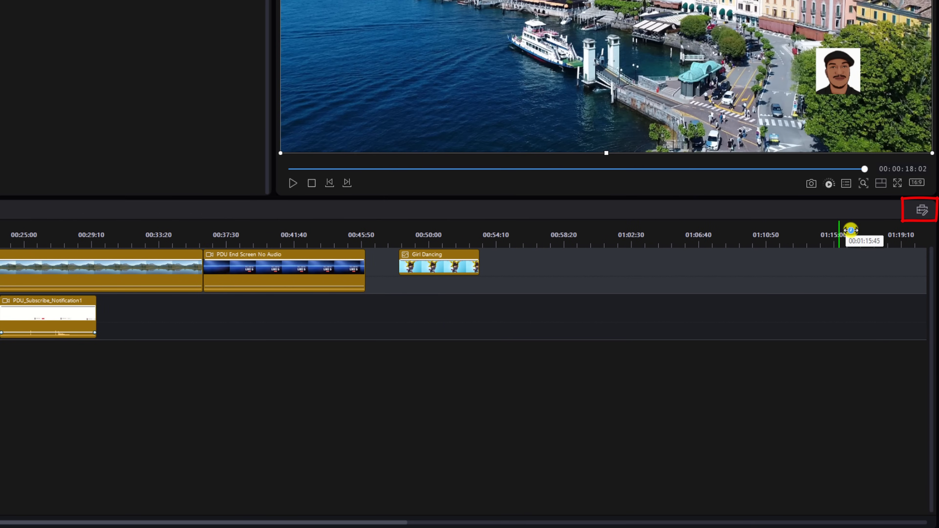
pyautogui.click(919, 209)
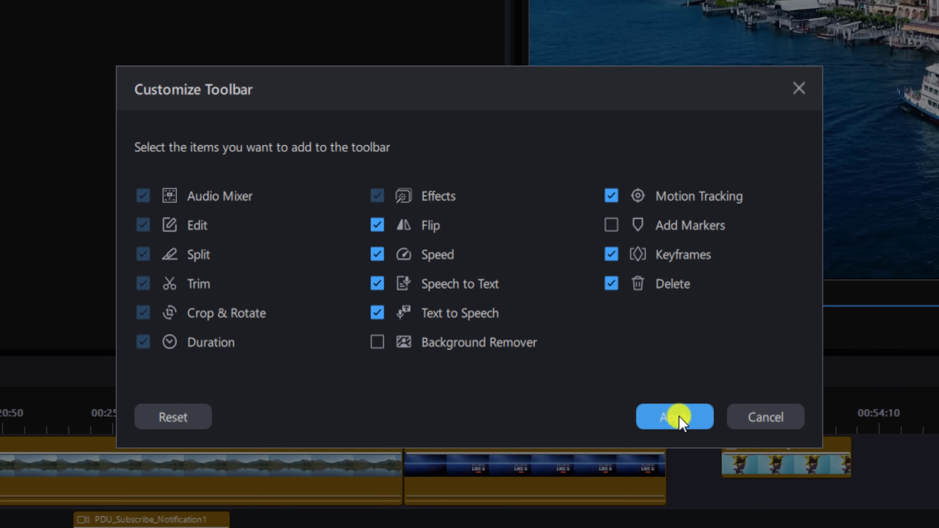
pyautogui.click(756, 416)
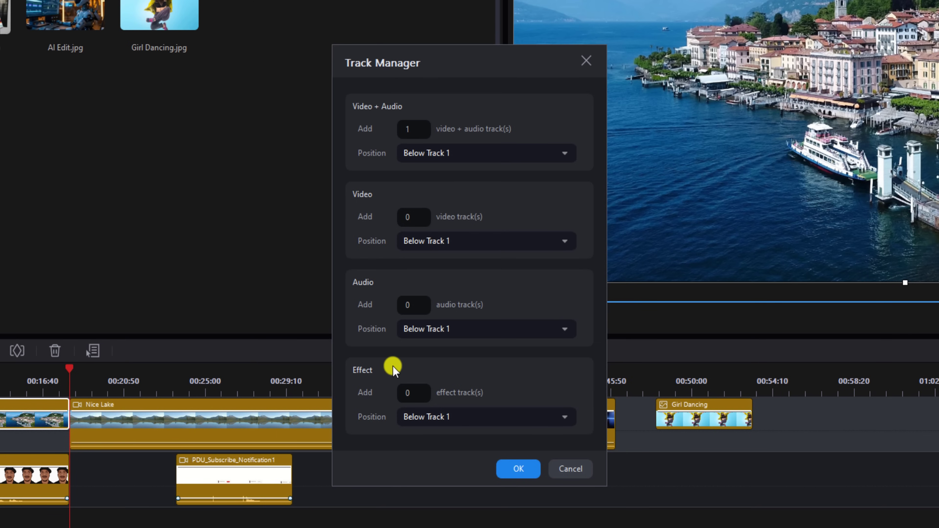
# Confirm the Track Manager to add one Video + Audio track below Track 1
pyautogui.click(527, 469)
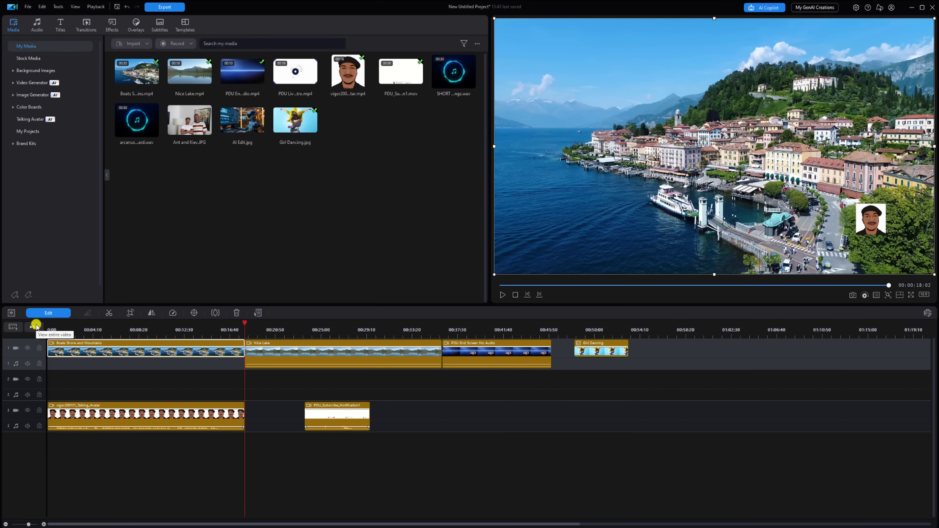
# Fit the whole project in the timeline, then toggle track 1's video and audio off and on
pyautogui.click(36, 325)
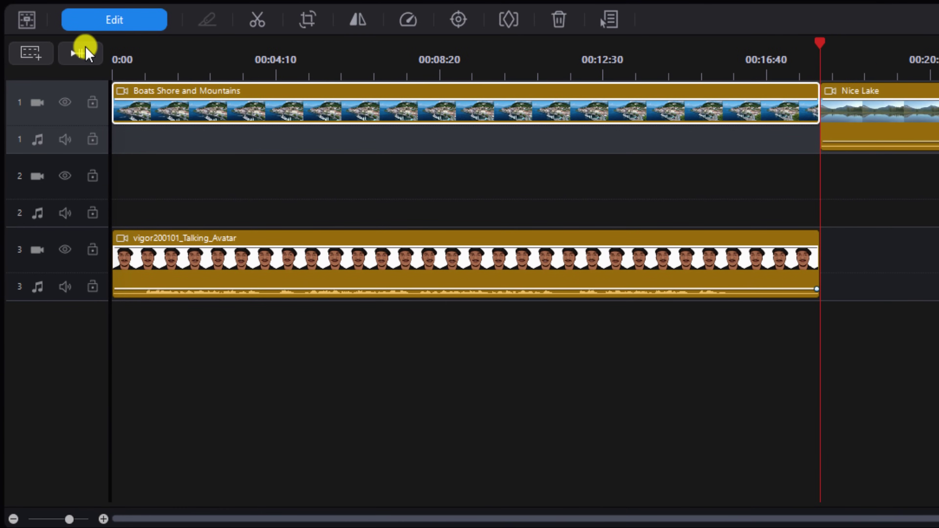
pyautogui.click(66, 103)
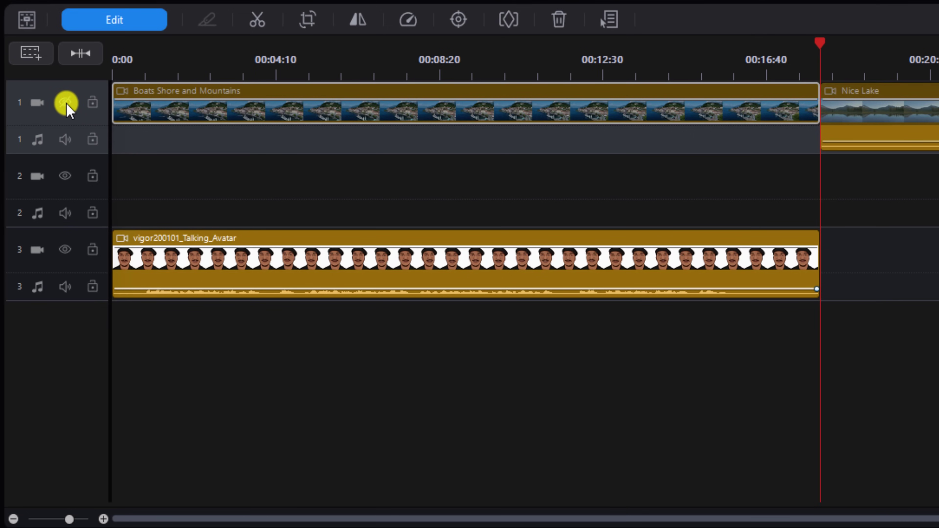
pyautogui.click(66, 103)
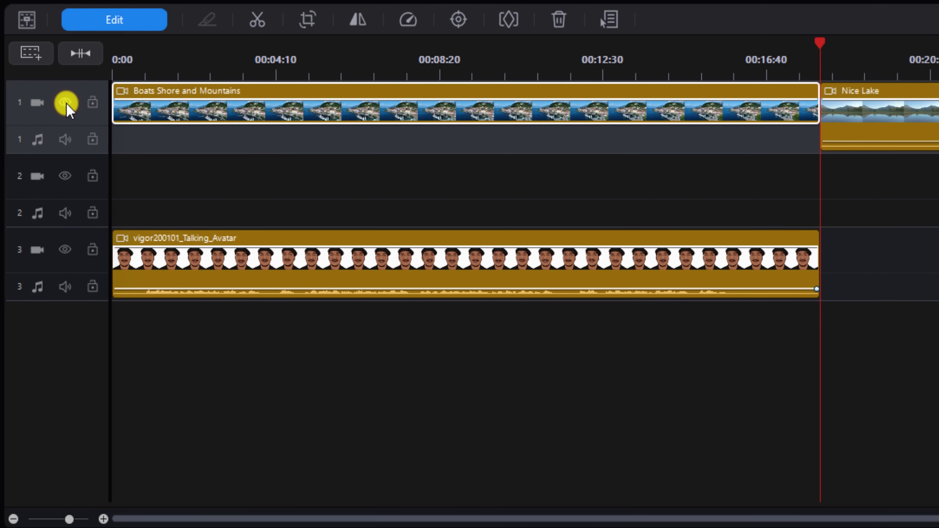
pyautogui.click(64, 143)
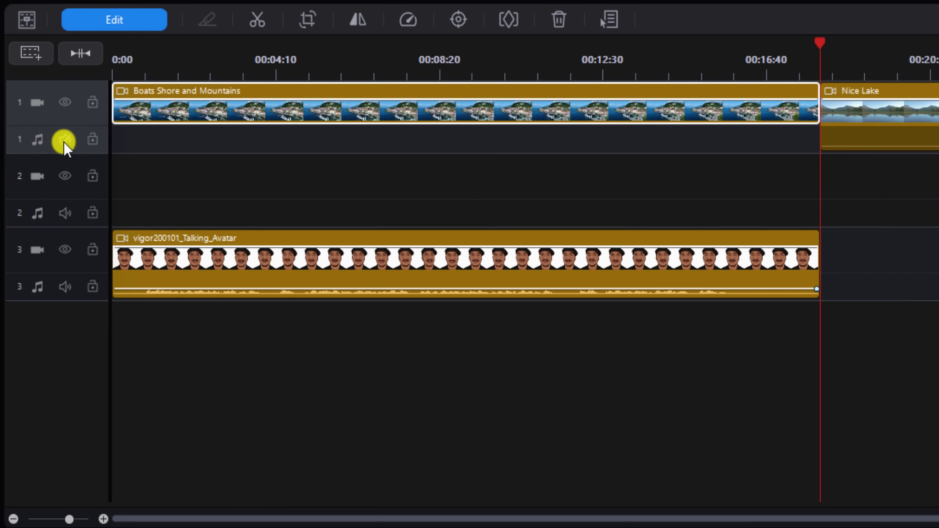
pyautogui.click(64, 142)
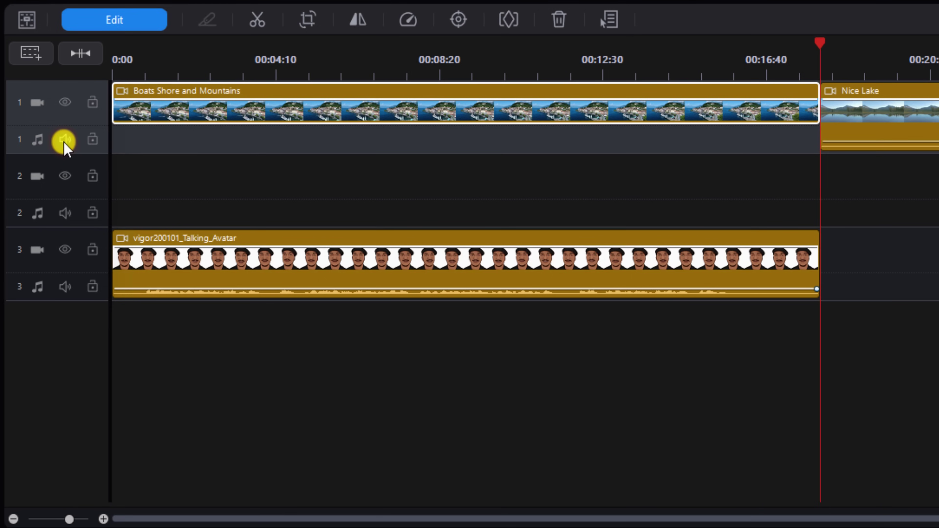
# Remove Empty Tracks from the timeline, then reopen the track management menu
pyautogui.rightClick(58, 323)
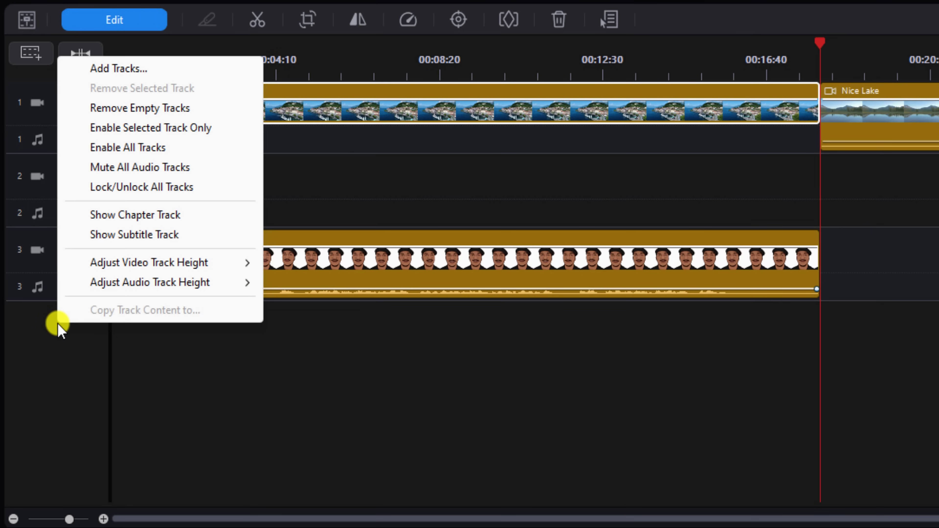
pyautogui.click(176, 111)
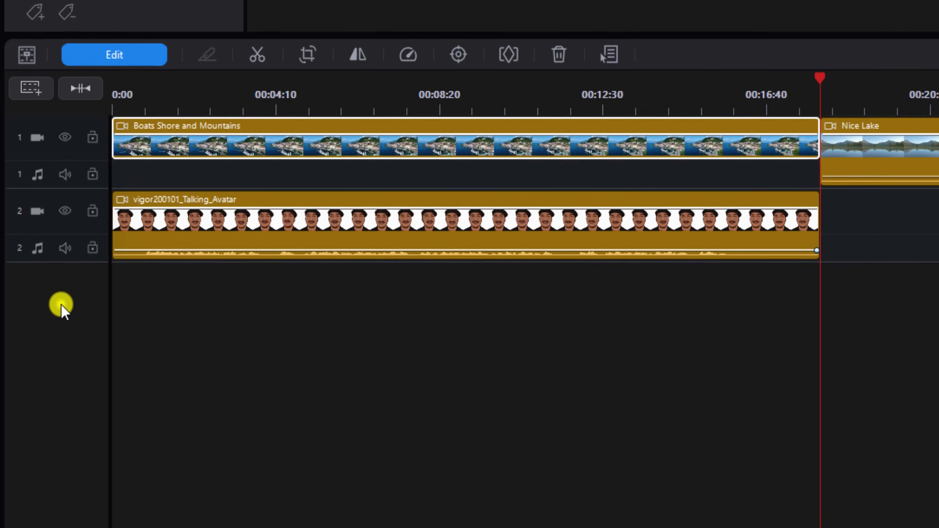
pyautogui.rightClick(62, 272)
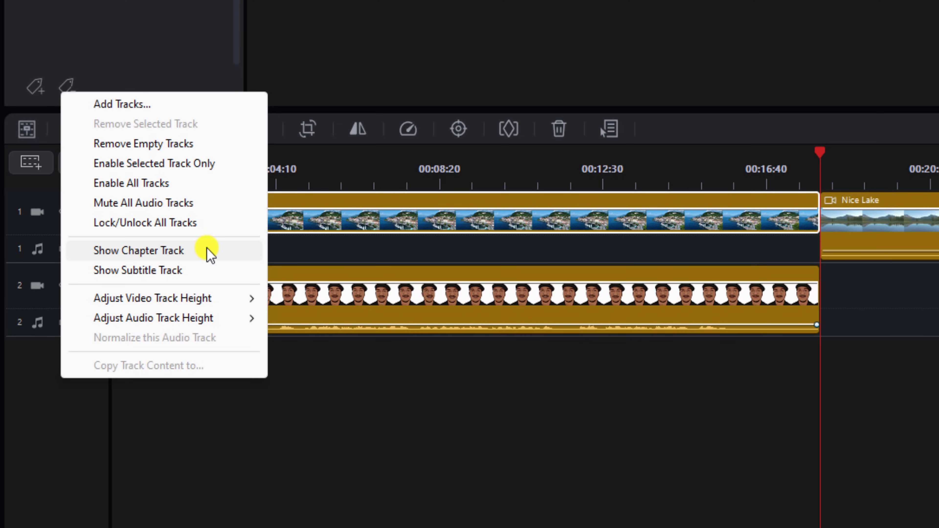
# Make the video tracks Large and shrink the audio tracks to Small height
pyautogui.moveTo(244, 300)
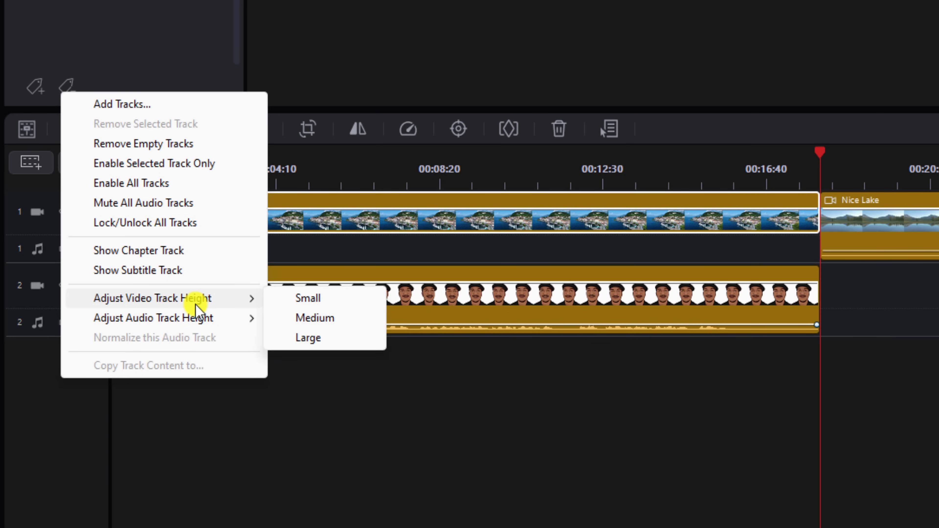
pyautogui.click(307, 337)
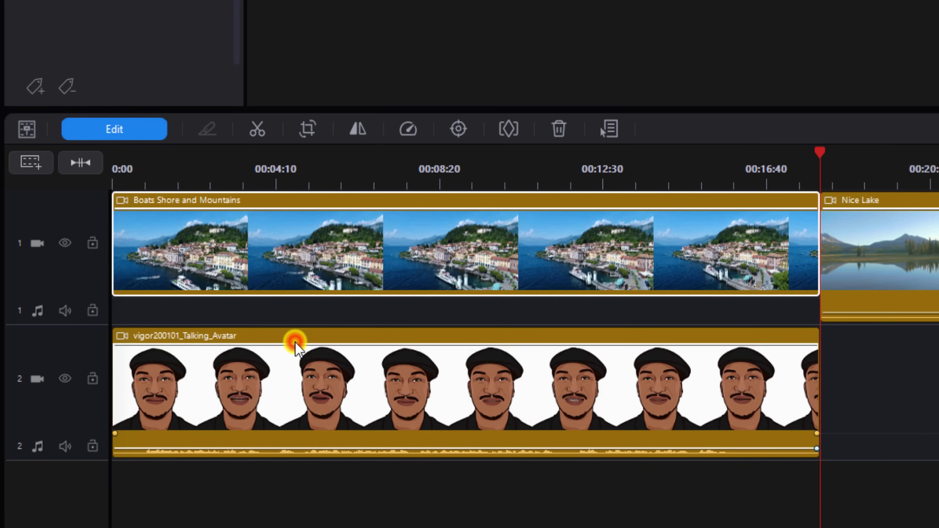
pyautogui.rightClick(48, 515)
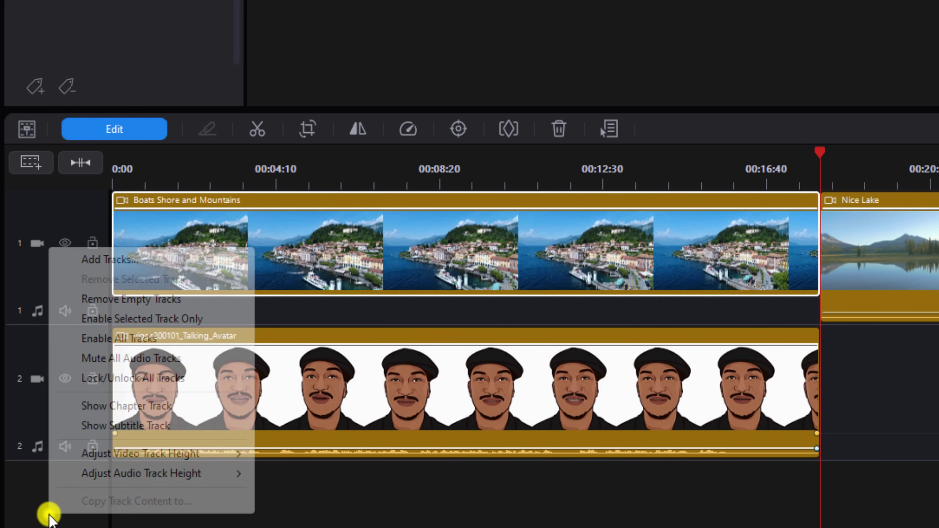
pyautogui.moveTo(170, 479)
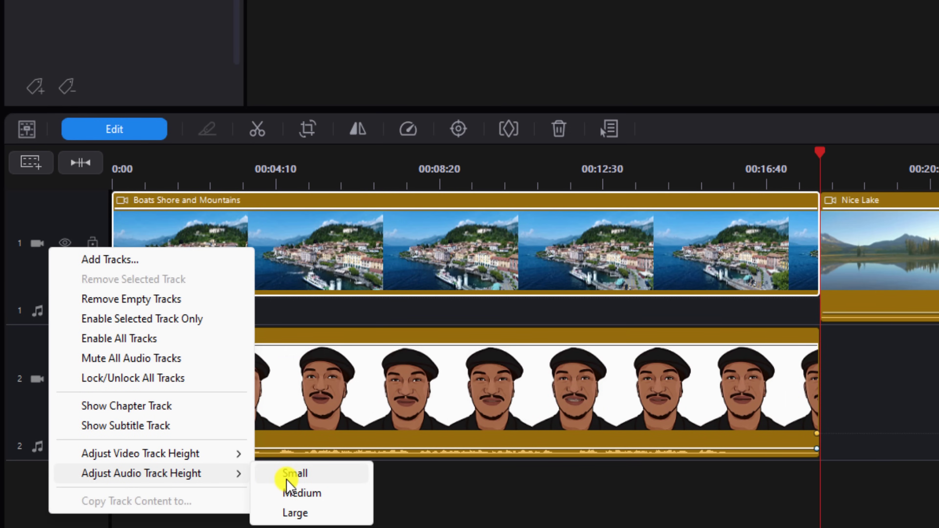
pyautogui.click(292, 473)
# Set the video track height back to Medium
pyautogui.rightClick(70, 486)
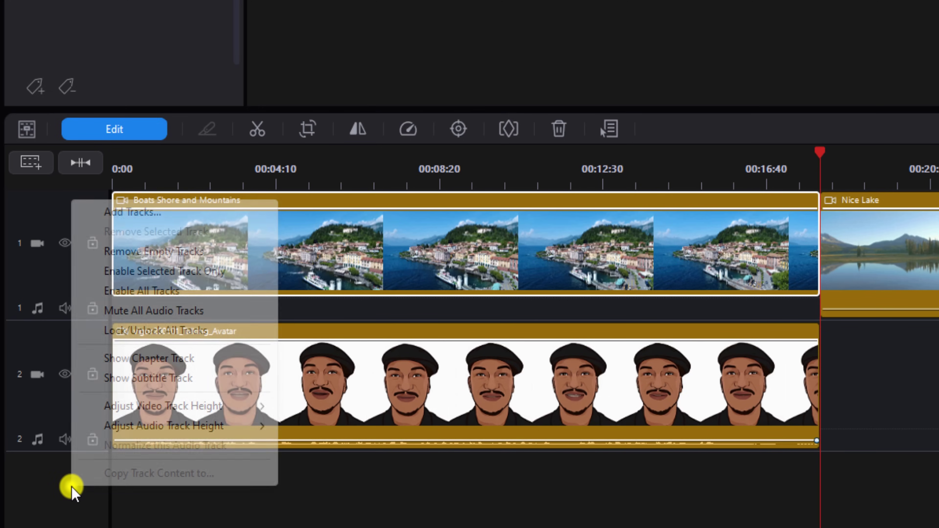
pyautogui.moveTo(218, 411)
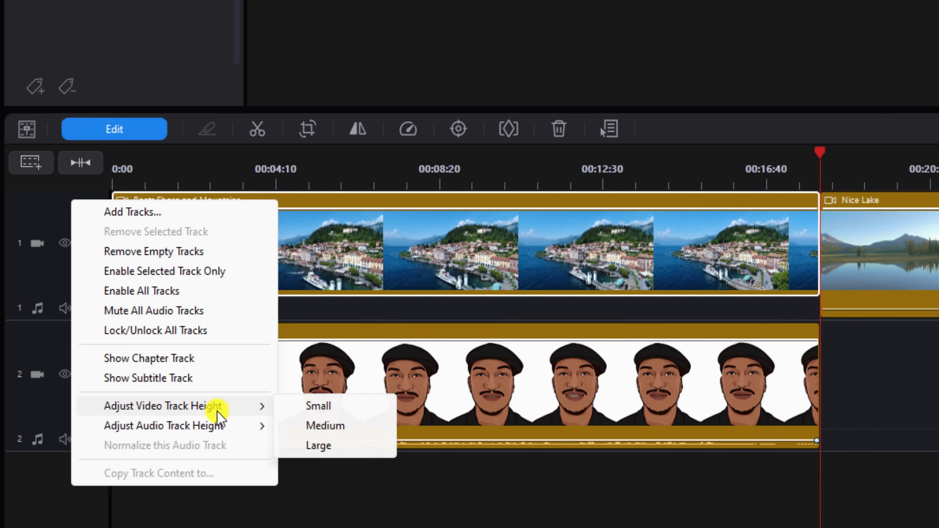
pyautogui.click(327, 426)
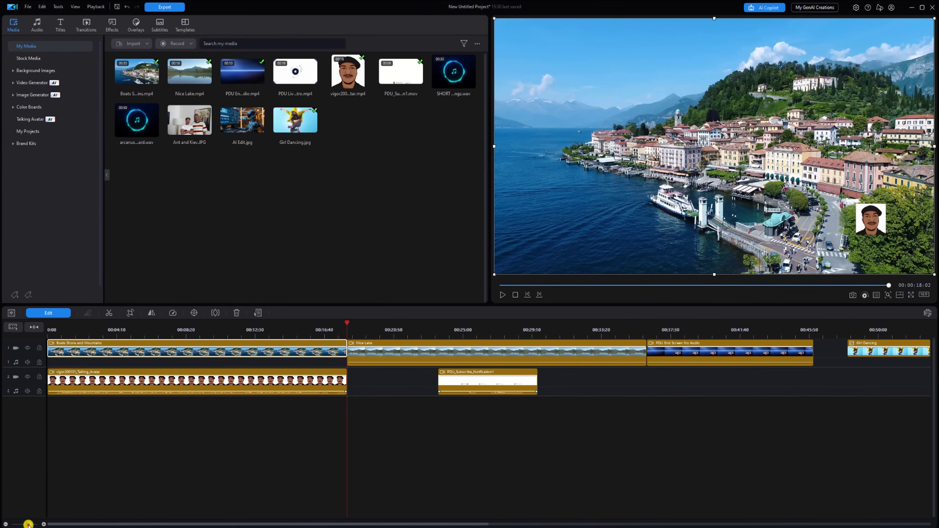
# Zoom the timeline out and scroll back to 0:00 to show every clip from Boats to Girl Dancing
pyautogui.moveTo(28, 524); pyautogui.dragTo(27, 524)
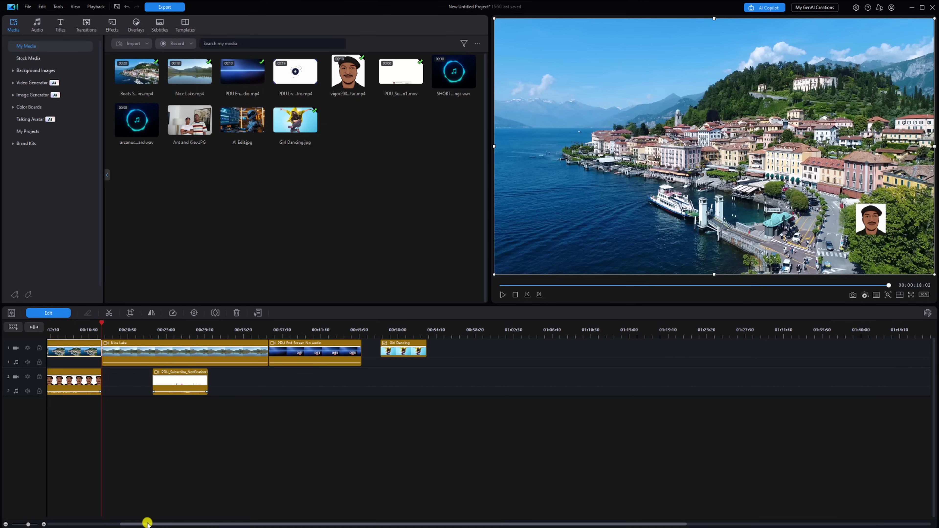
pyautogui.moveTo(132, 524); pyautogui.dragTo(50, 523)
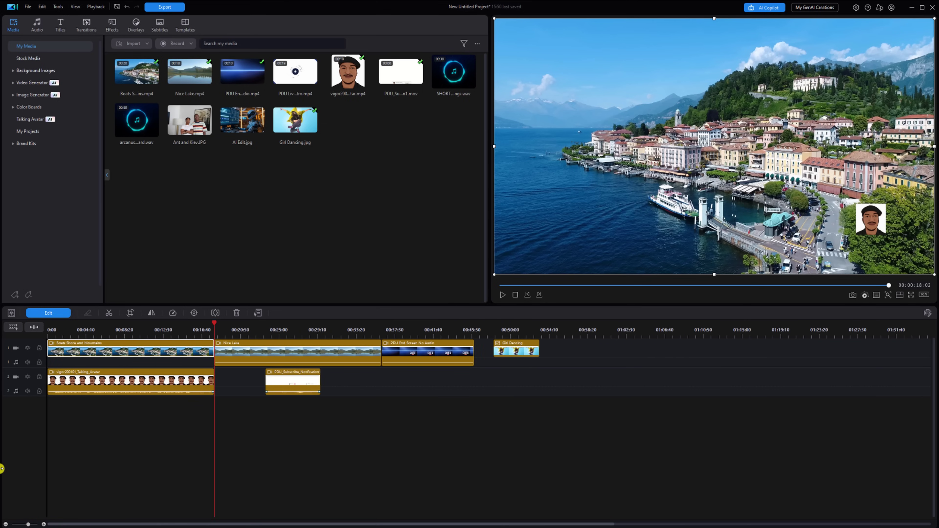